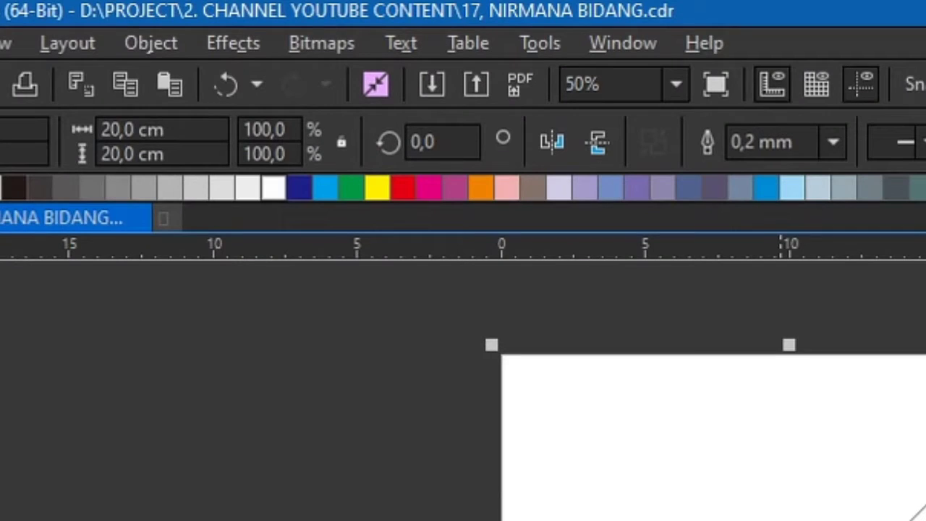
# Set up a Rotate transformation for the selected diagonal line with a 15° angle and 1 copy.
pyautogui.click(172, 45)
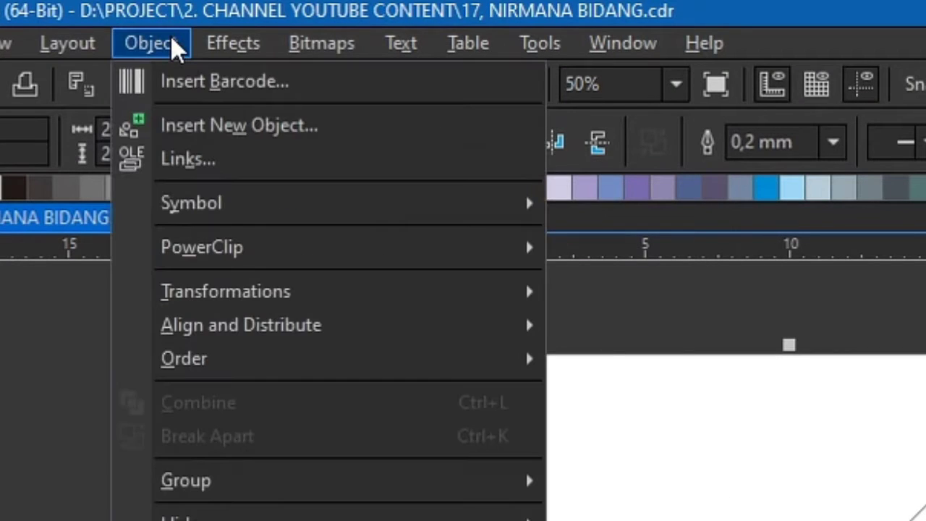
pyautogui.moveTo(305, 297)
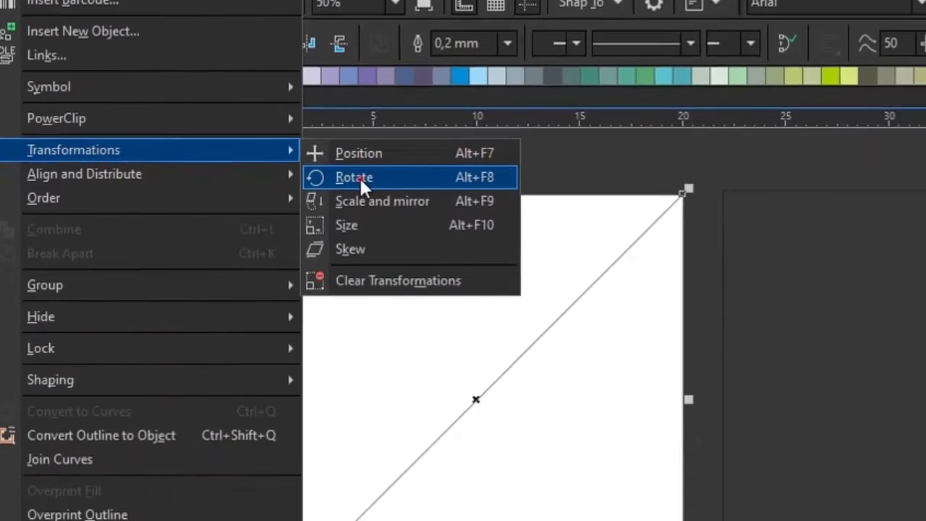
pyautogui.click(360, 178)
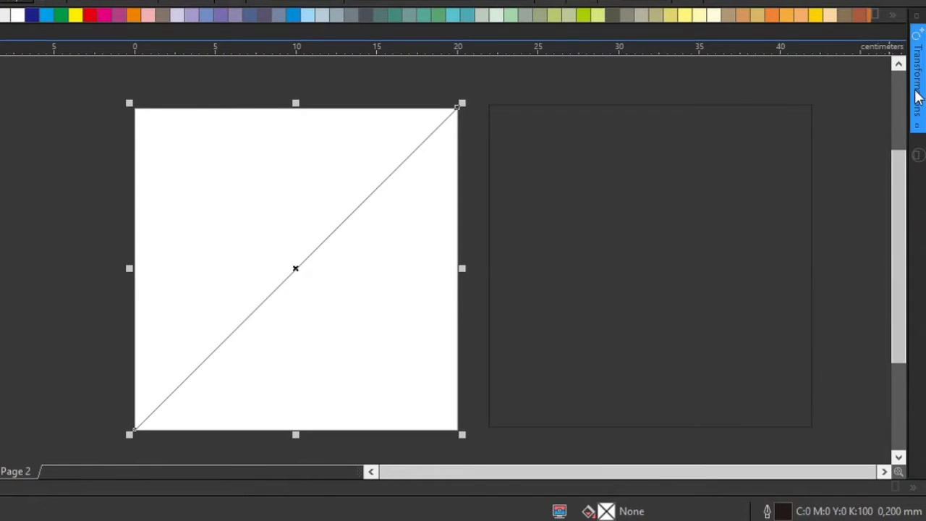
pyautogui.click(918, 97)
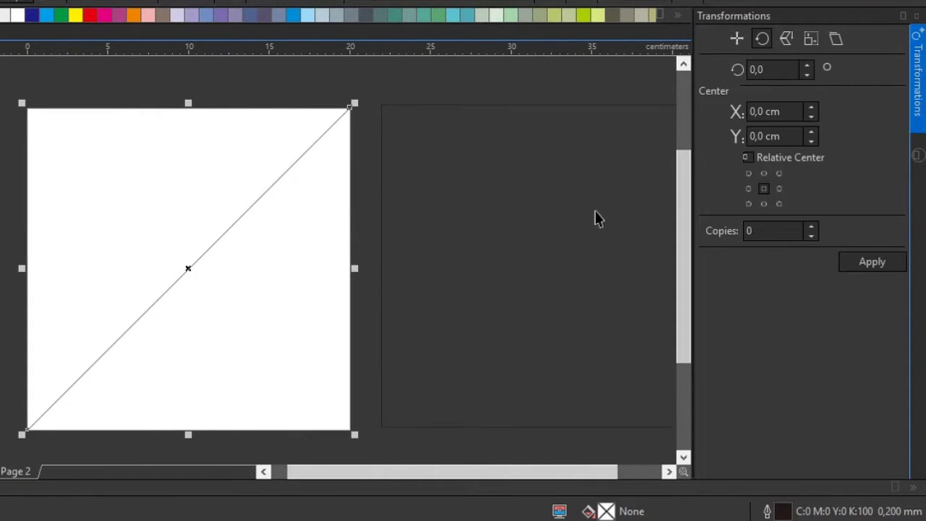
pyautogui.moveTo(783, 69); pyautogui.dragTo(738, 73)
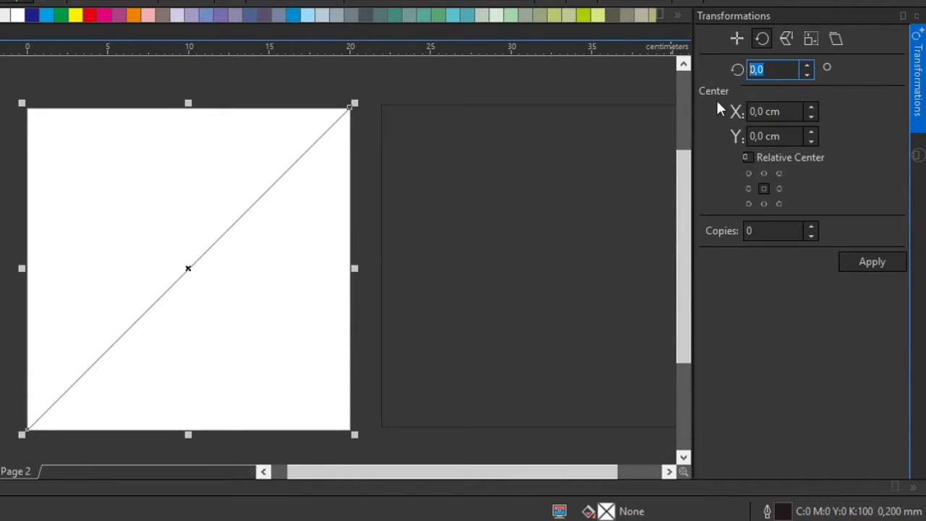
pyautogui.write('15')
pyautogui.click(770, 231)
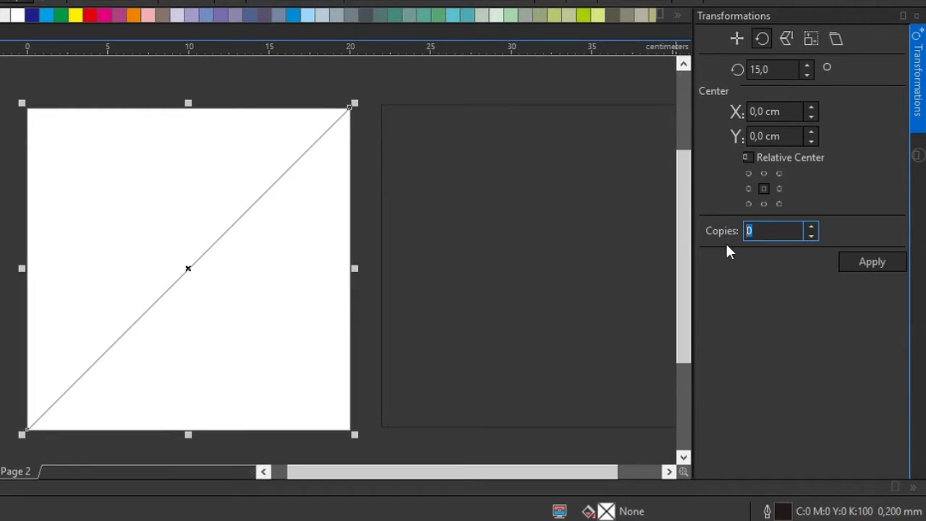
pyautogui.write('1')
# Apply the 15° rotated copy repeatedly until the lines radiate evenly all around the page centre.
pyautogui.click(884, 265)
pyautogui.click(883, 265)
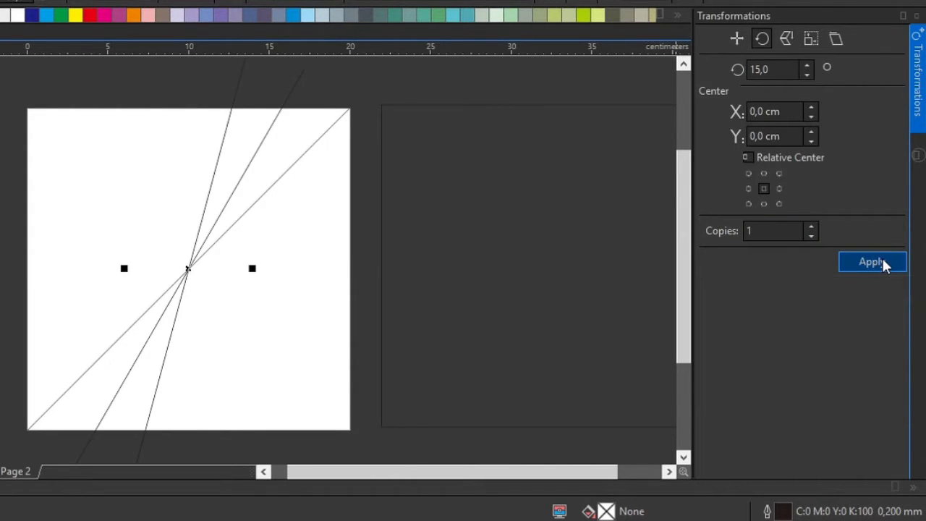
pyautogui.click(883, 263)
pyautogui.click(883, 264)
pyautogui.click(883, 263)
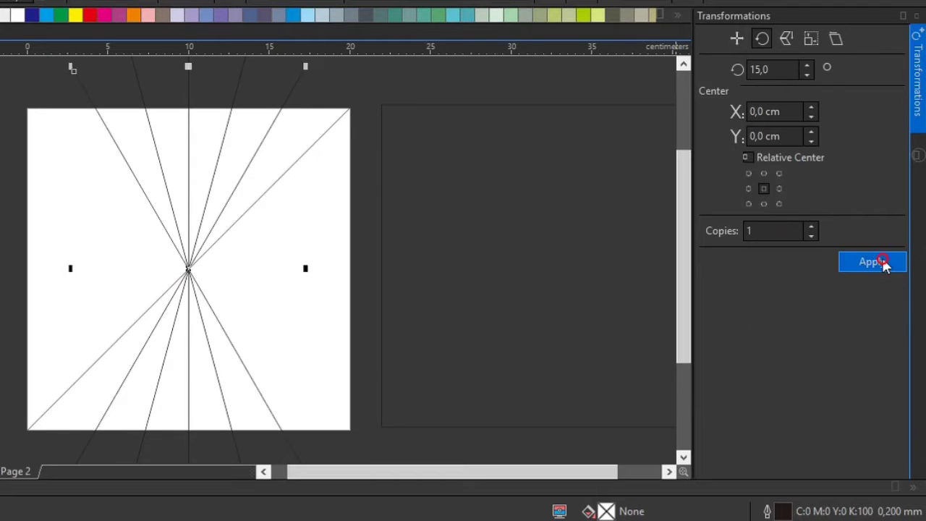
pyautogui.click(883, 264)
pyautogui.click(883, 263)
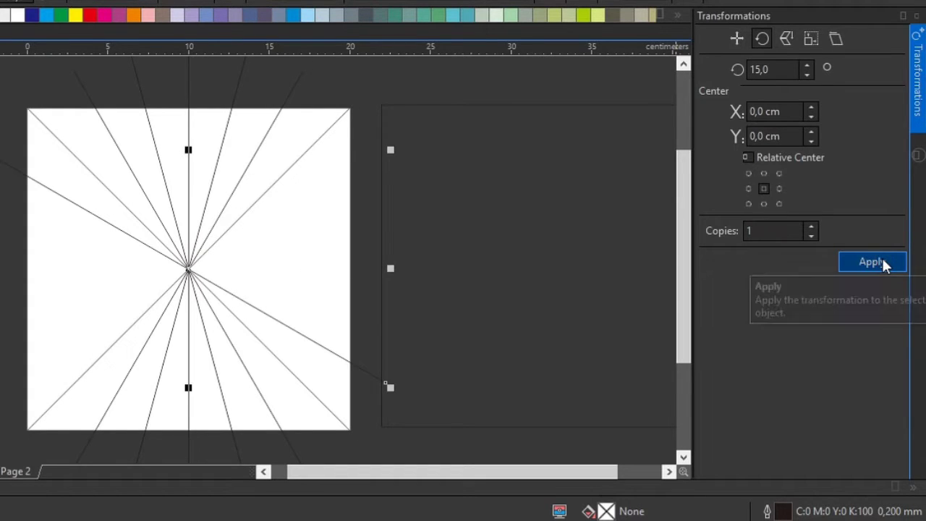
pyautogui.click(883, 262)
pyautogui.click(883, 262)
pyautogui.click(883, 262)
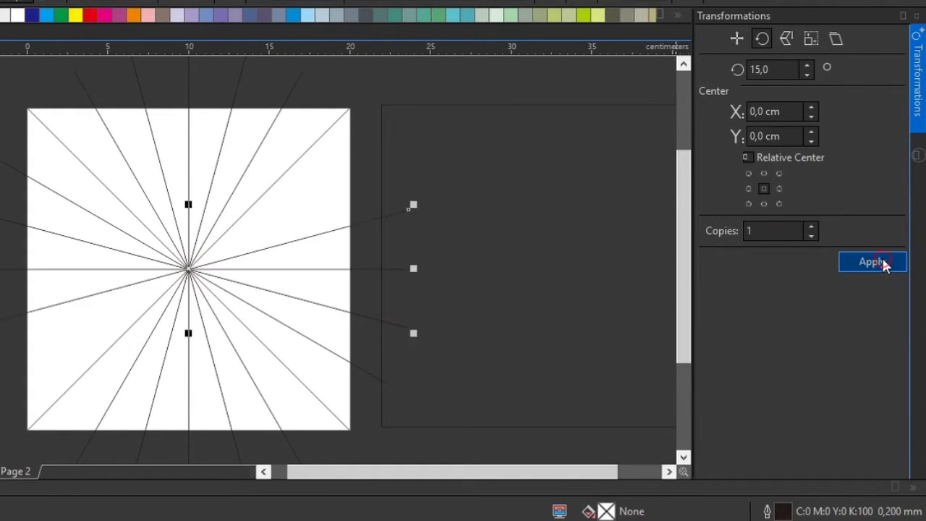
pyautogui.click(883, 262)
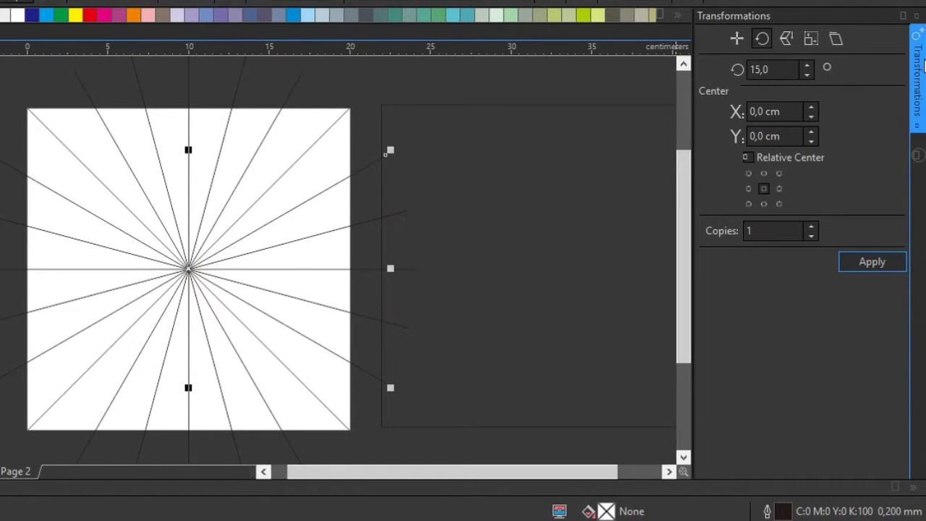
pyautogui.click(904, 17)
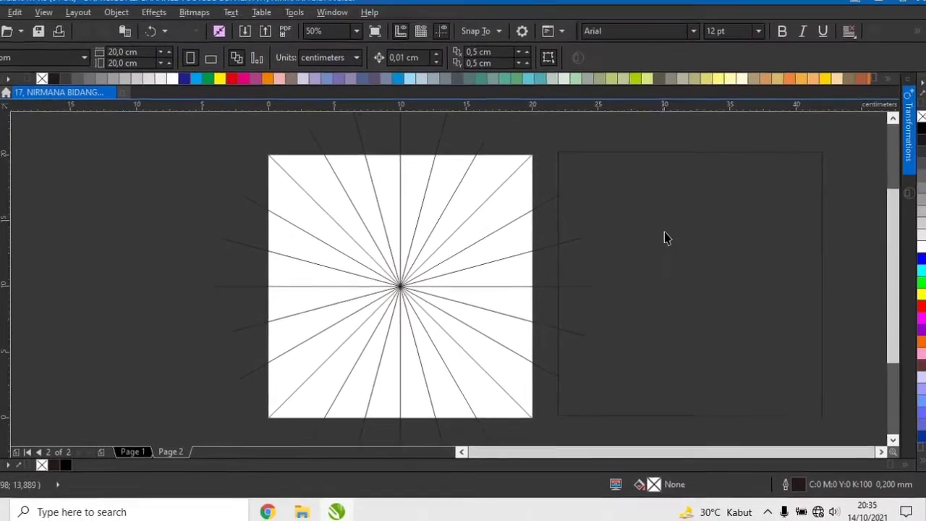
# Select all the radiating lines and group them into one object.
pyautogui.click(643, 198)
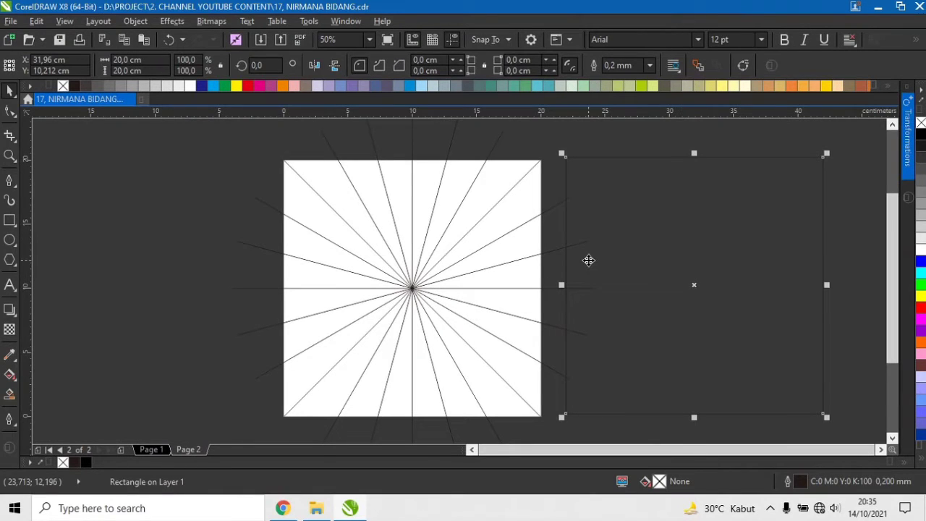
pyautogui.scroll(-2, 230, 197)
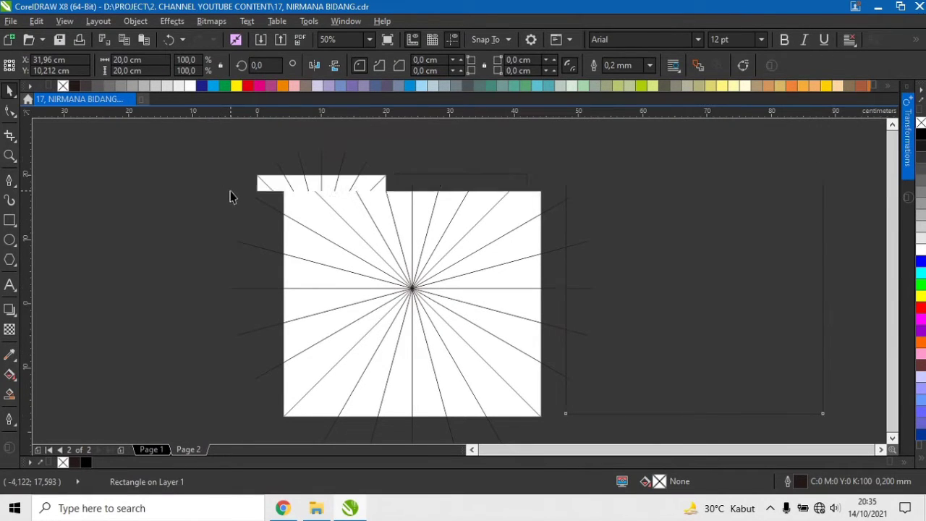
pyautogui.moveTo(165, 138); pyautogui.dragTo(471, 374)
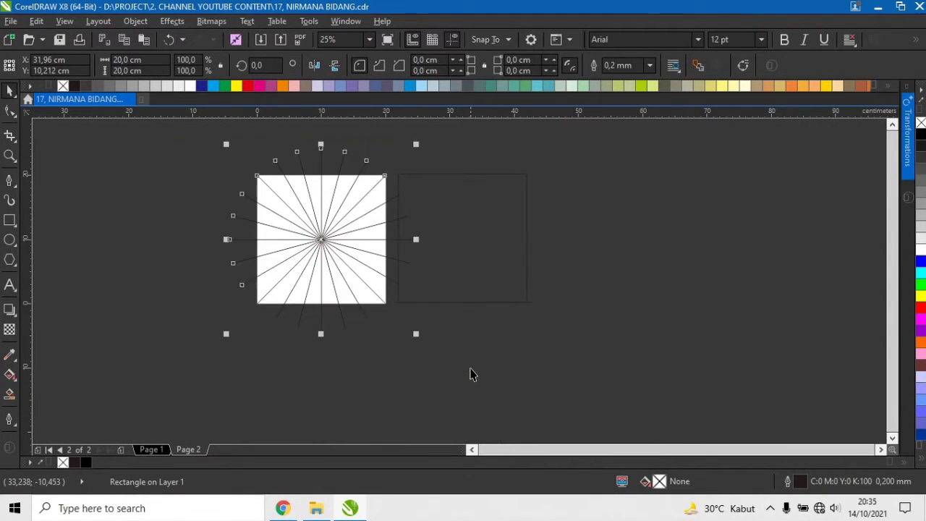
pyautogui.scroll(1, 290, 230)
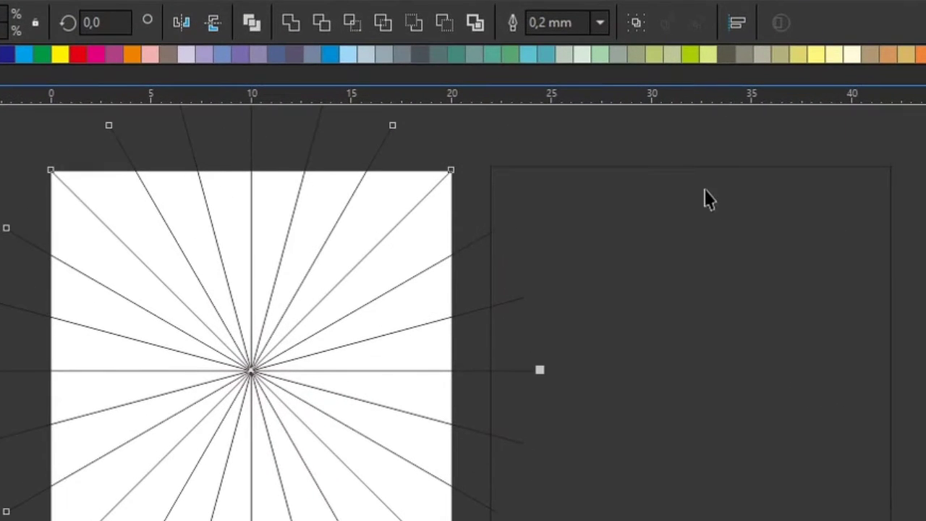
pyautogui.click(640, 22)
pyautogui.click(925, 285)
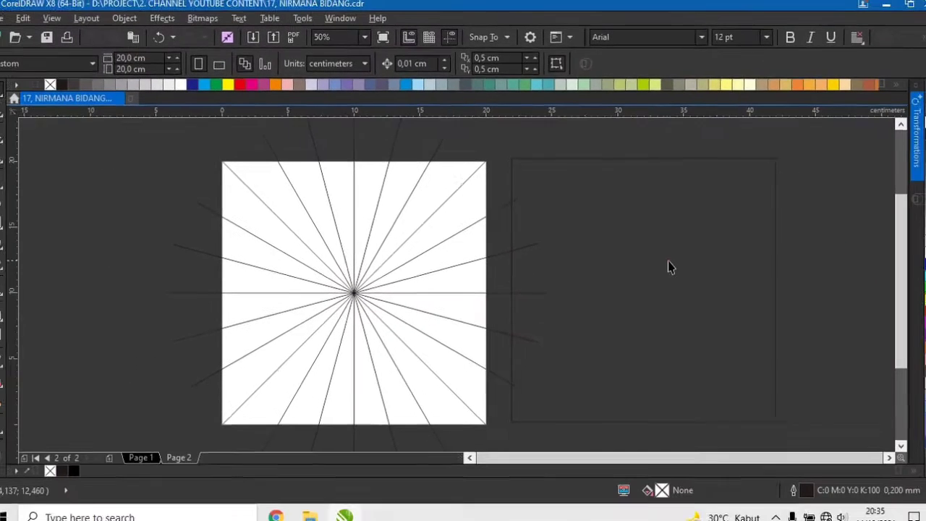
# Center the empty 20 cm square on the page and intersect it with the group of radiating lines.
pyautogui.click(668, 260)
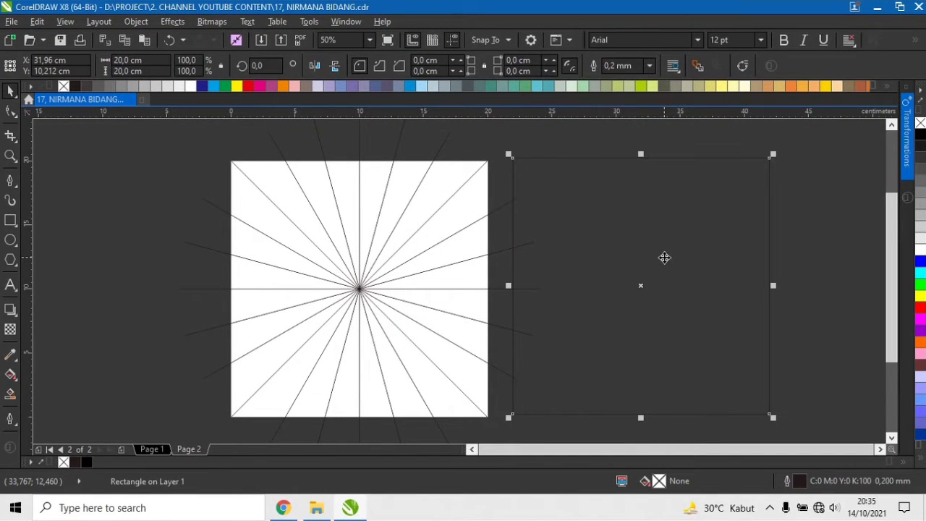
pyautogui.press('p')
pyautogui.click(460, 171)
pyautogui.click(445, 175)
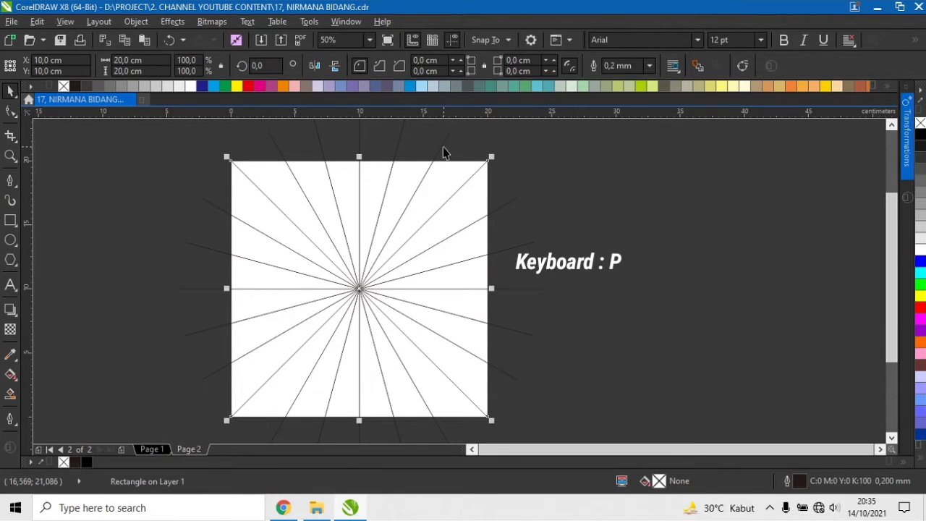
pyautogui.keyDown('shift'); pyautogui.click(444, 152); pyautogui.keyUp('shift')
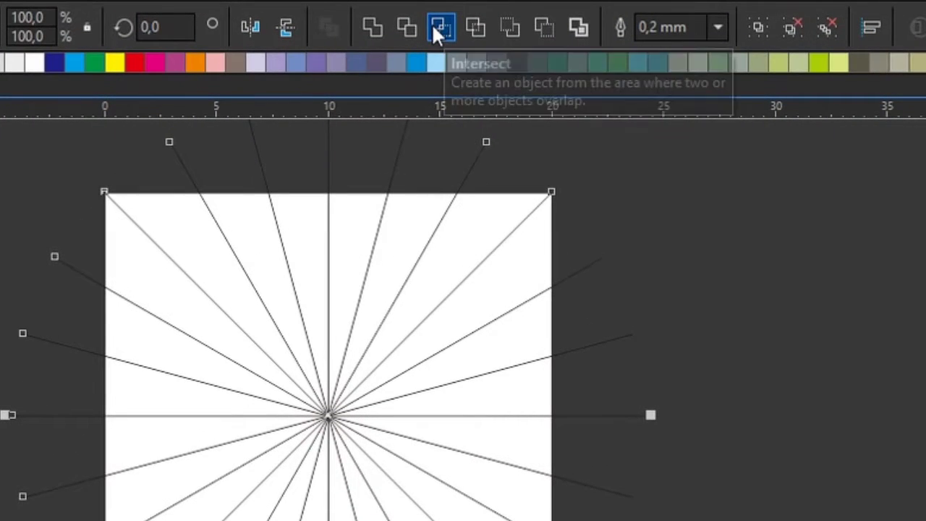
pyautogui.click(432, 23)
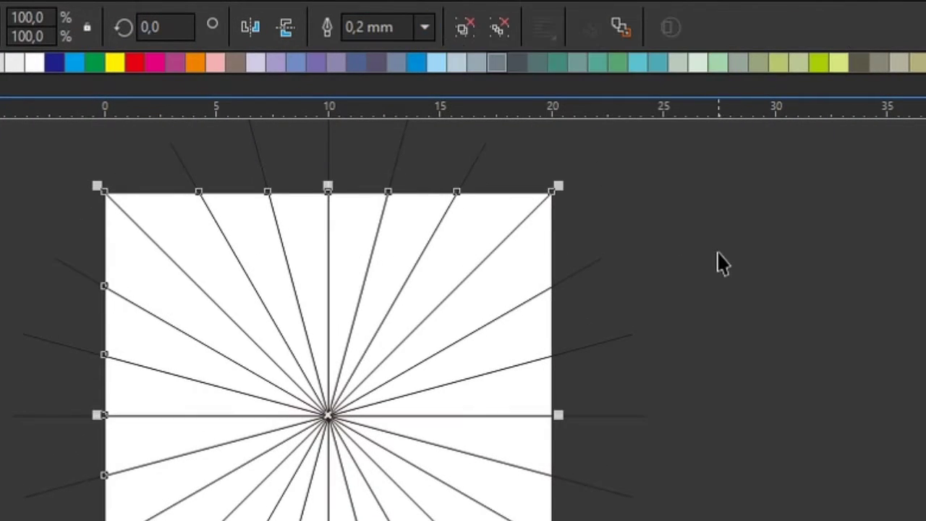
# Move the original overhanging line group off the page and delete it, keeping the intersected lines inside the square.
pyautogui.click(480, 171)
pyautogui.moveTo(476, 159); pyautogui.dragTo(925, 181)
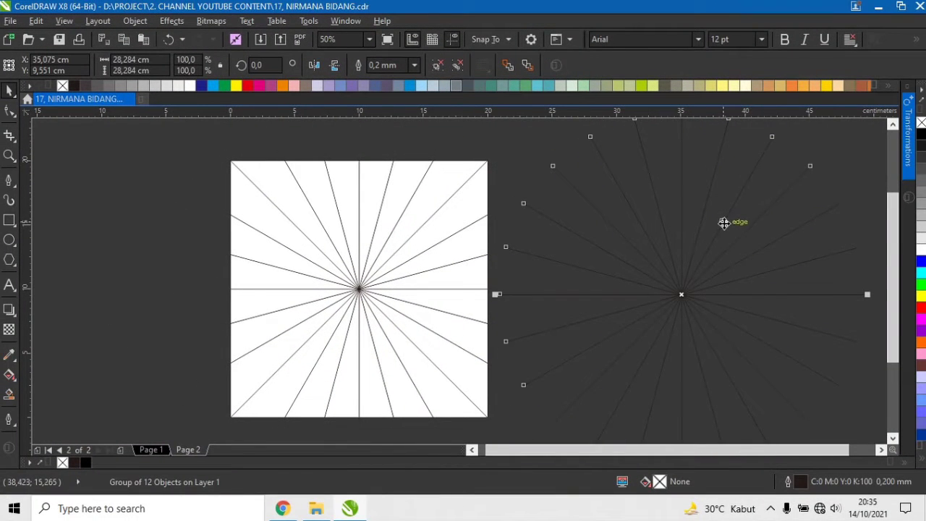
pyautogui.press('Delete')
pyautogui.click(464, 197)
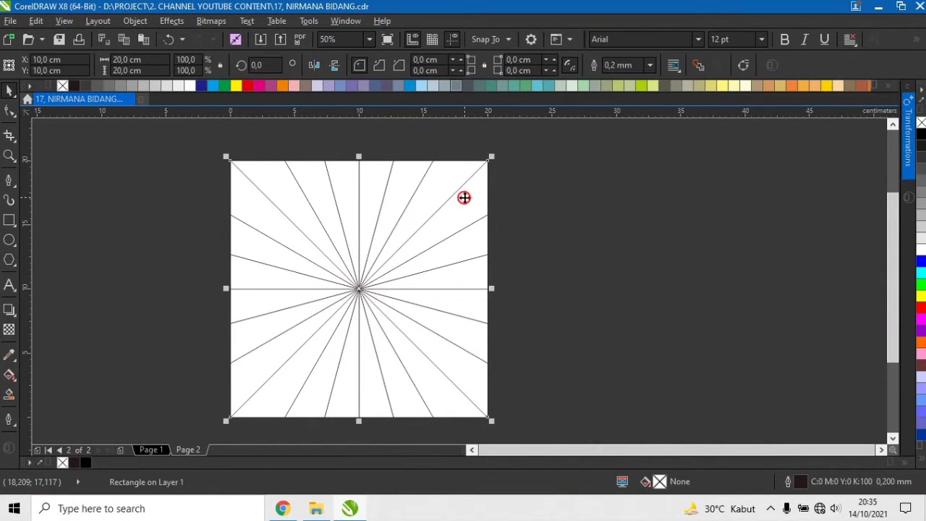
pyautogui.click(508, 191)
# Duplicate the 20 cm square as a smaller concentric copy, scaled about its centre to about 14.9 cm.
pyautogui.click(457, 174)
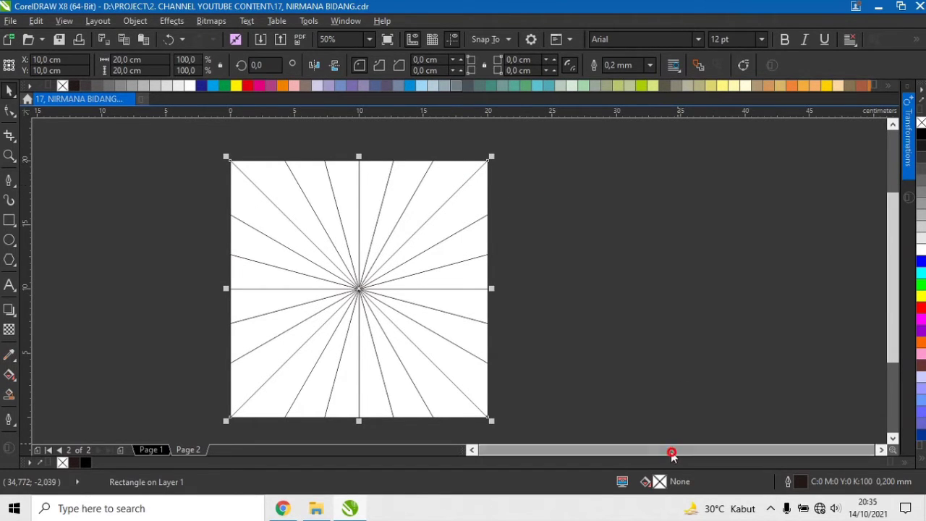
pyautogui.click(472, 450)
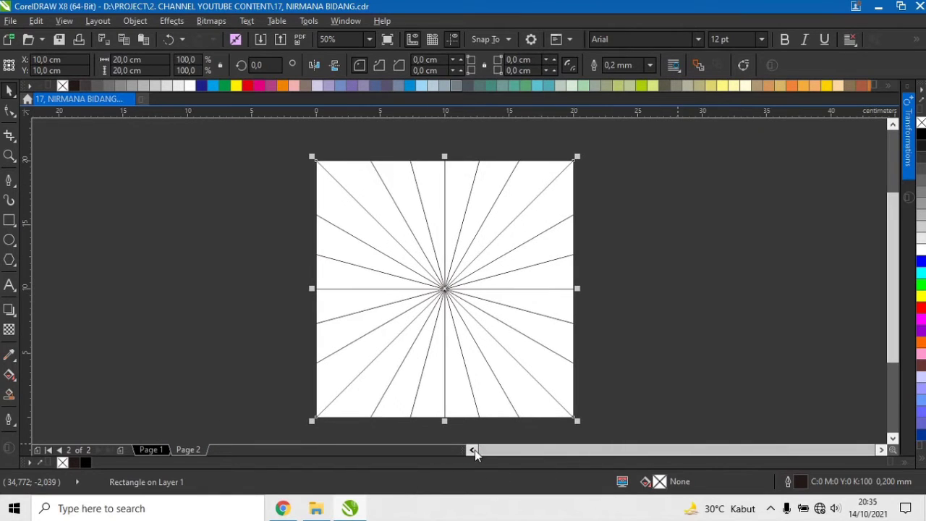
pyautogui.moveTo(579, 156); pyautogui.dragTo(569, 190)
pyautogui.rightClick(569, 191)
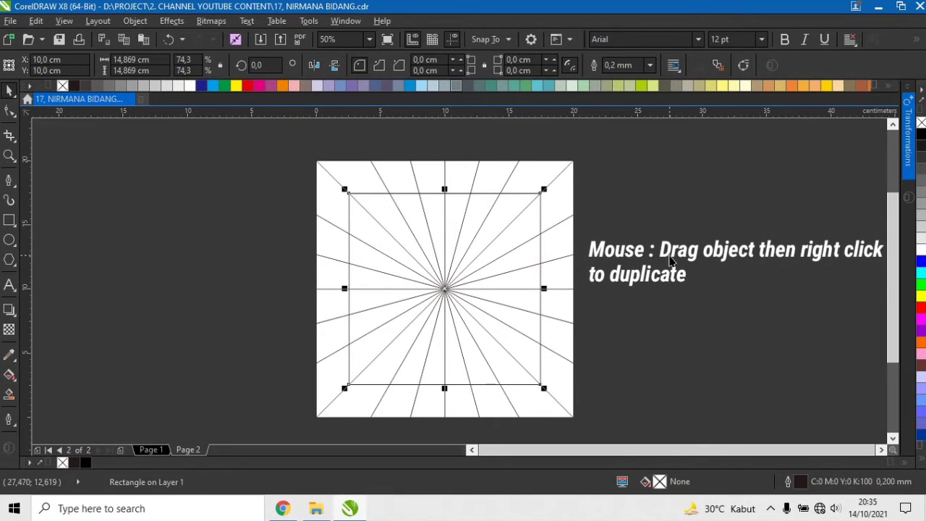
# Repeat the scaled duplication seven times to nest ever smaller squares down to about 1.9 cm.
pyautogui.hotkey('ctrl', 'r')
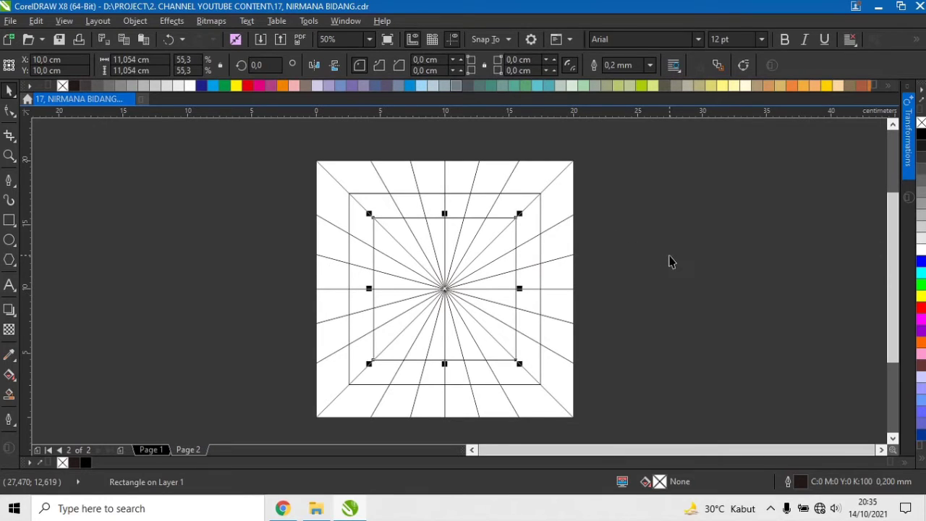
pyautogui.hotkey('ctrl', 'r')
pyautogui.hotkey('ctrl', 'r')
pyautogui.hotkey('ctrl', 'r')
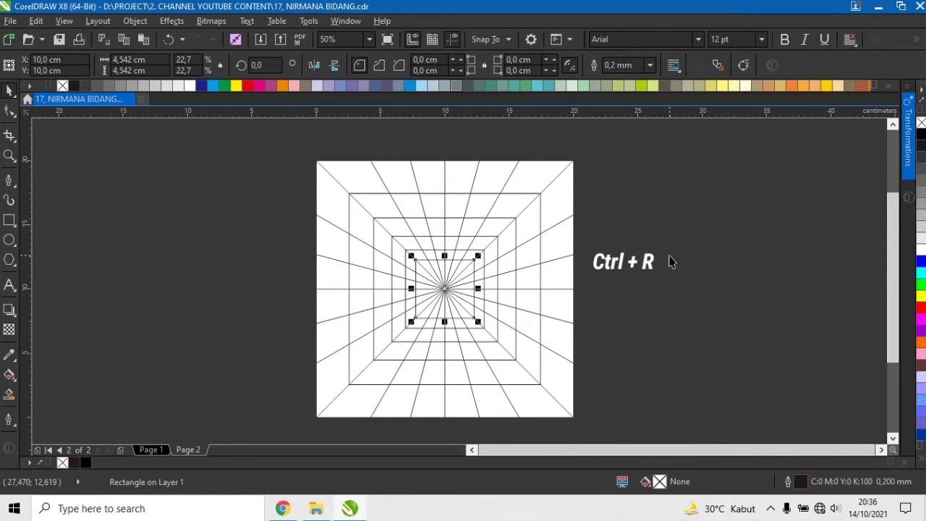
pyautogui.hotkey('ctrl', 'r')
pyautogui.hotkey('ctrl', 'r')
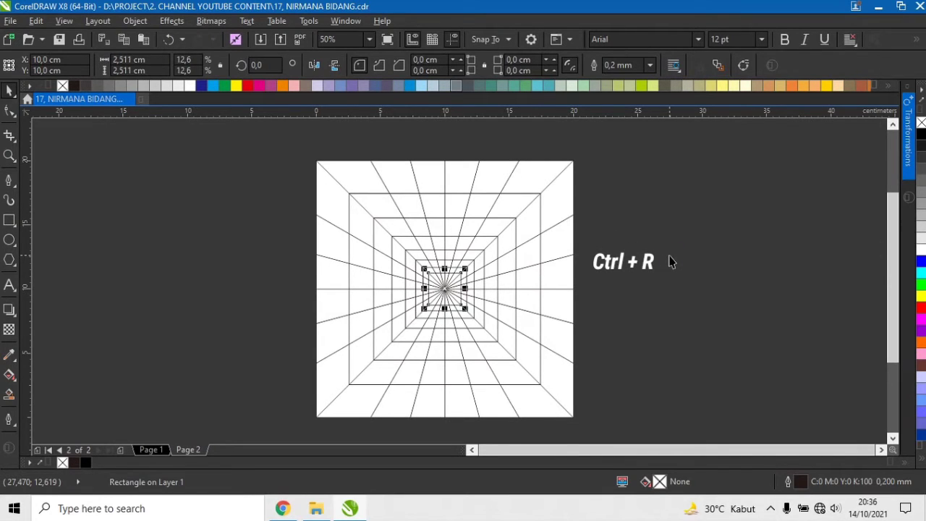
pyautogui.hotkey('ctrl', 'r')
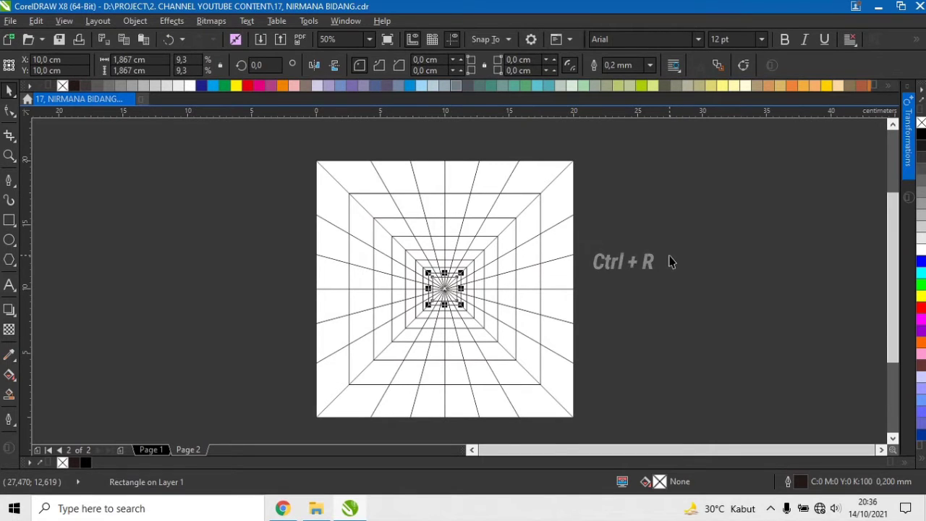
pyautogui.click(670, 262)
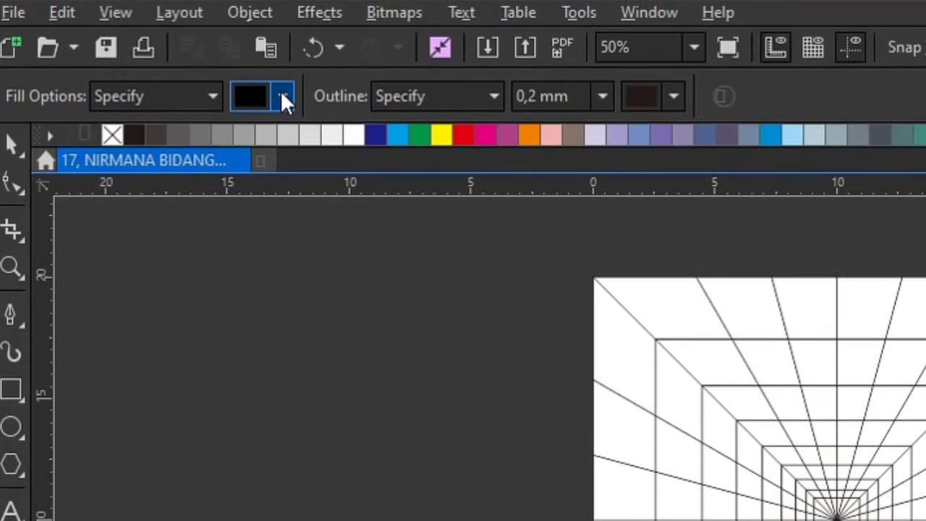
# Set the Smart Fill colour to black (#000000) by sampling the black swatch from the colour palette.
pyautogui.click(283, 47)
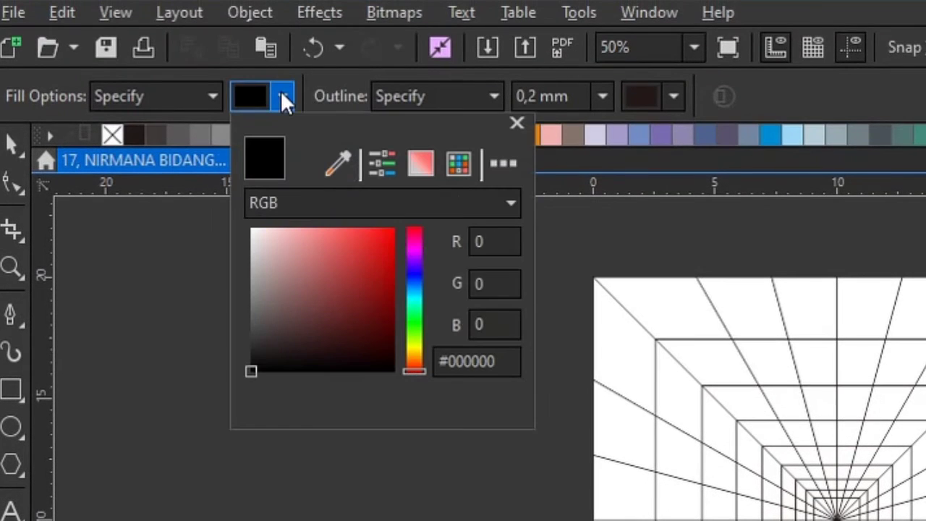
pyautogui.click(340, 162)
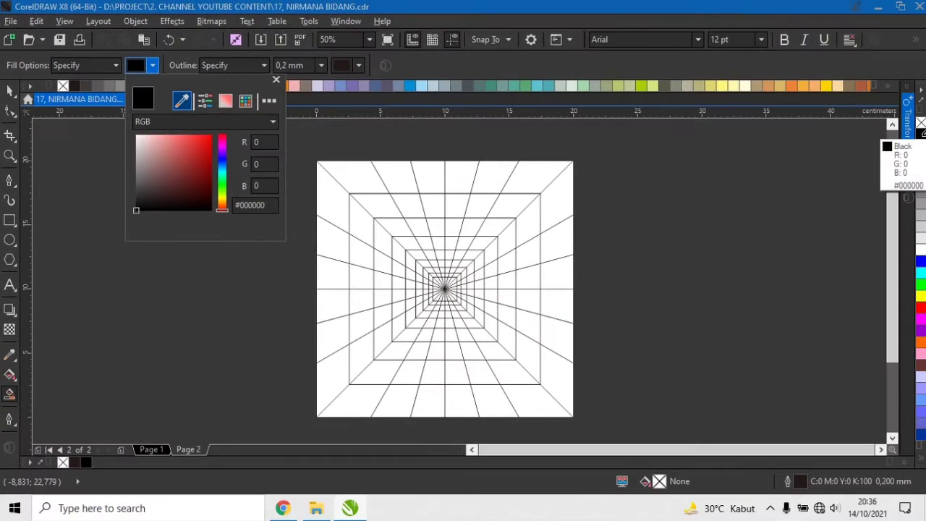
pyautogui.click(922, 135)
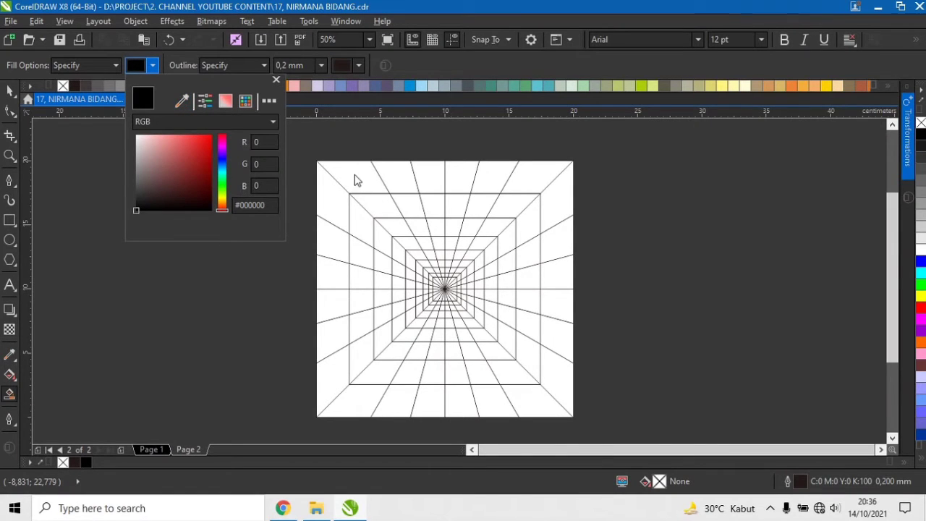
pyautogui.click(358, 142)
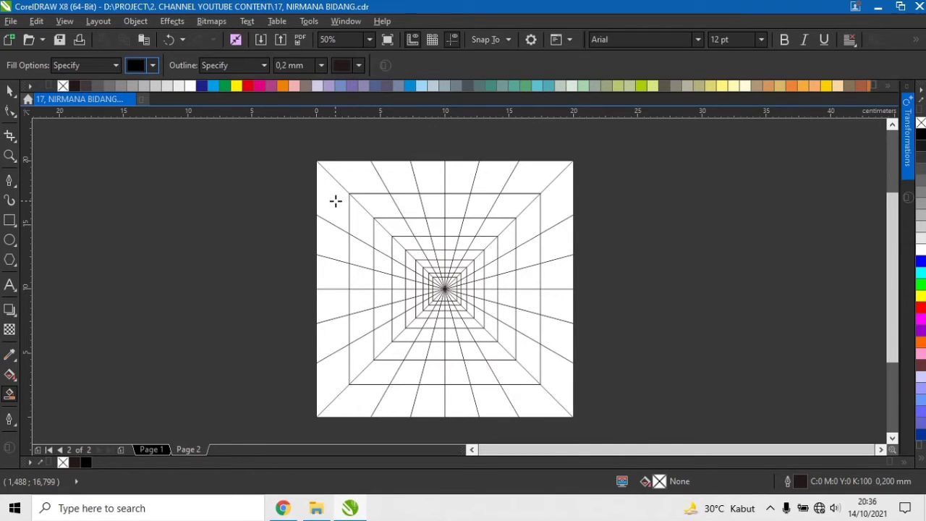
# Fill every other cell of the outermost ring black with Smart Fill, including the uppermost cell of its left side.
pyautogui.click(335, 201)
pyautogui.click(337, 273)
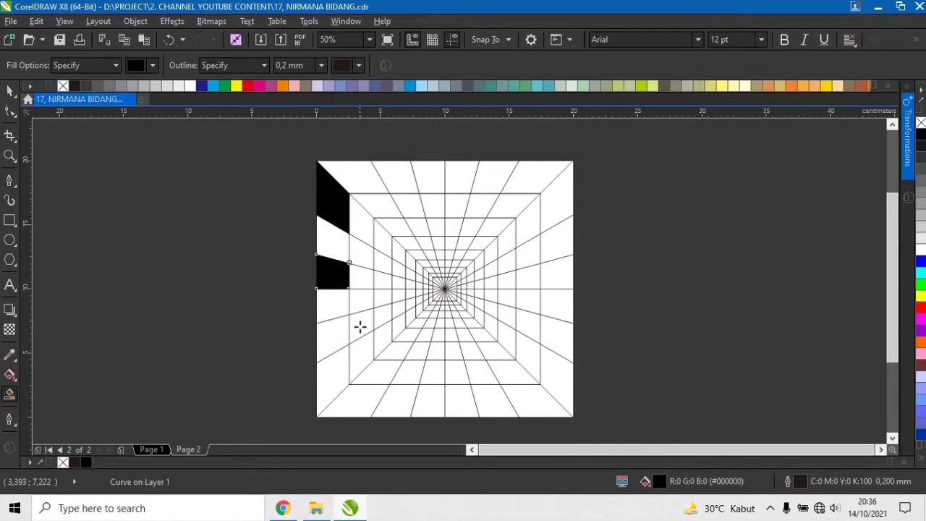
pyautogui.click(335, 333)
pyautogui.click(360, 401)
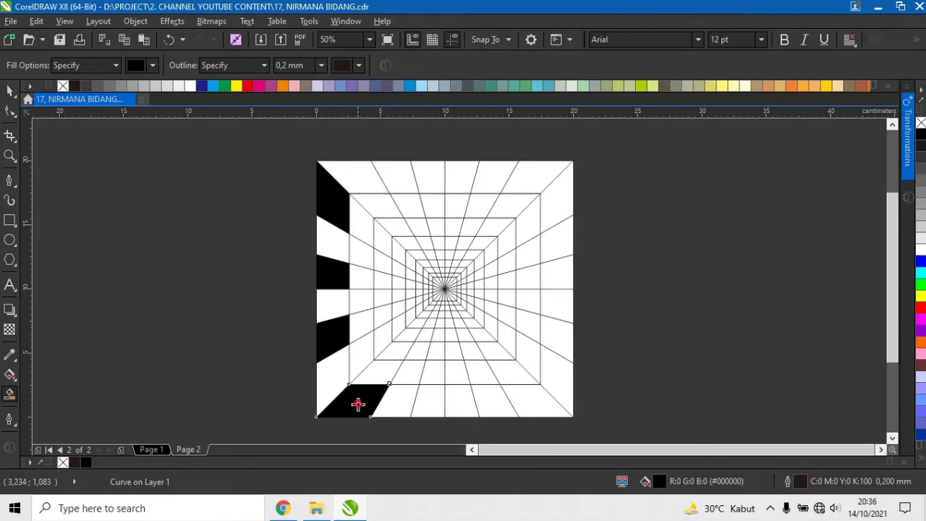
pyautogui.click(430, 408)
pyautogui.click(495, 407)
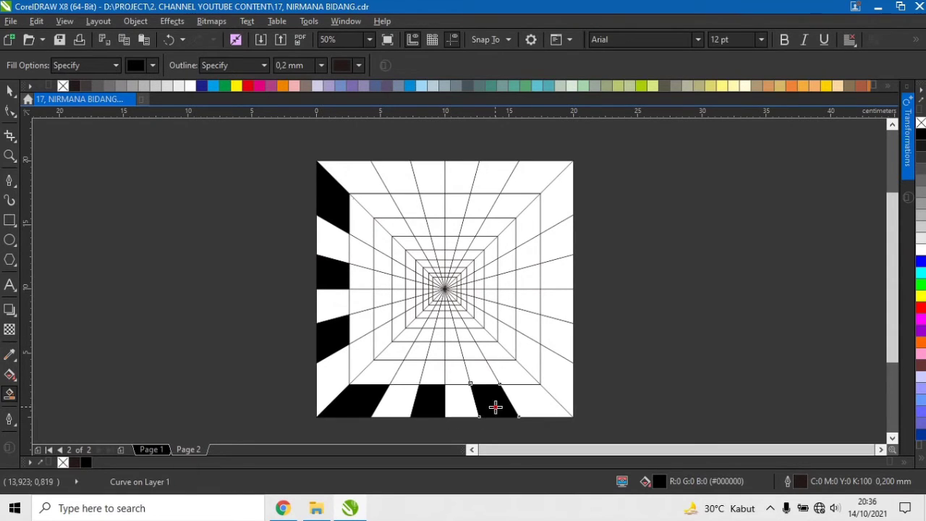
pyautogui.click(554, 386)
pyautogui.click(559, 307)
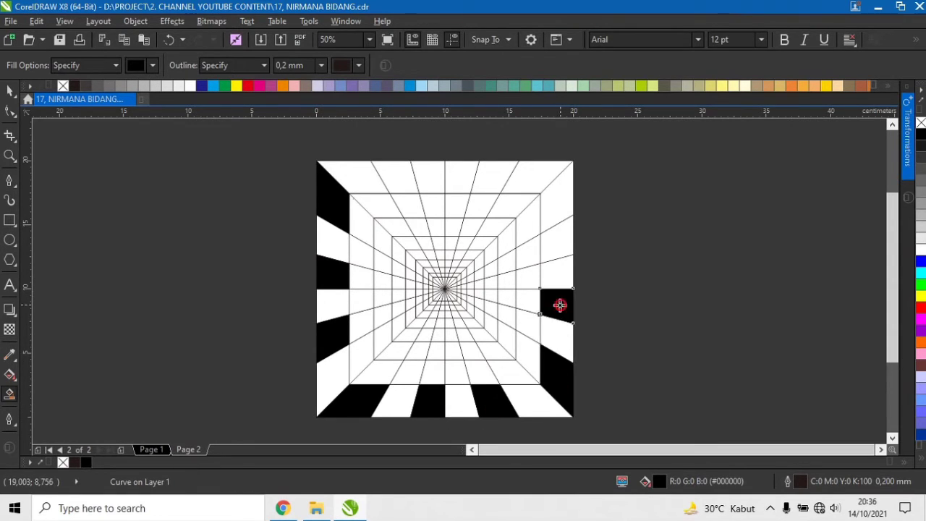
pyautogui.click(556, 243)
pyautogui.click(534, 180)
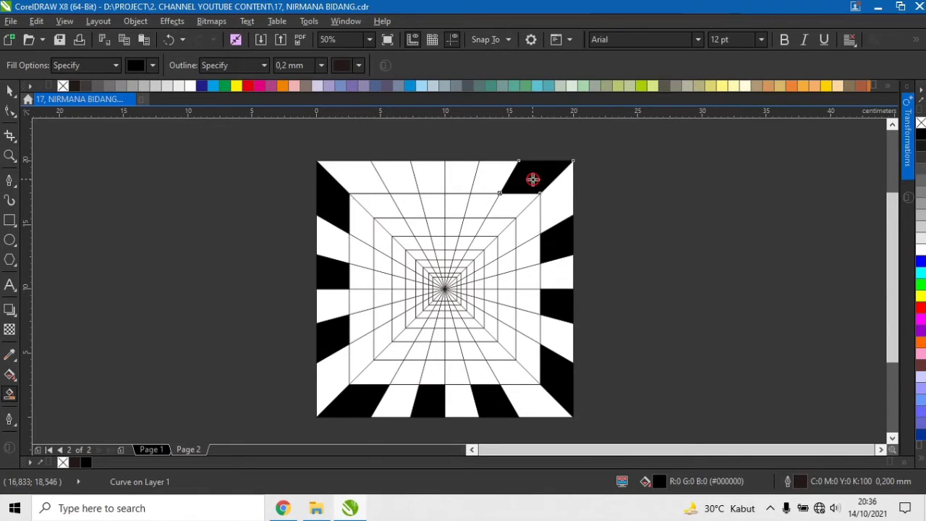
pyautogui.click(470, 172)
pyautogui.click(398, 181)
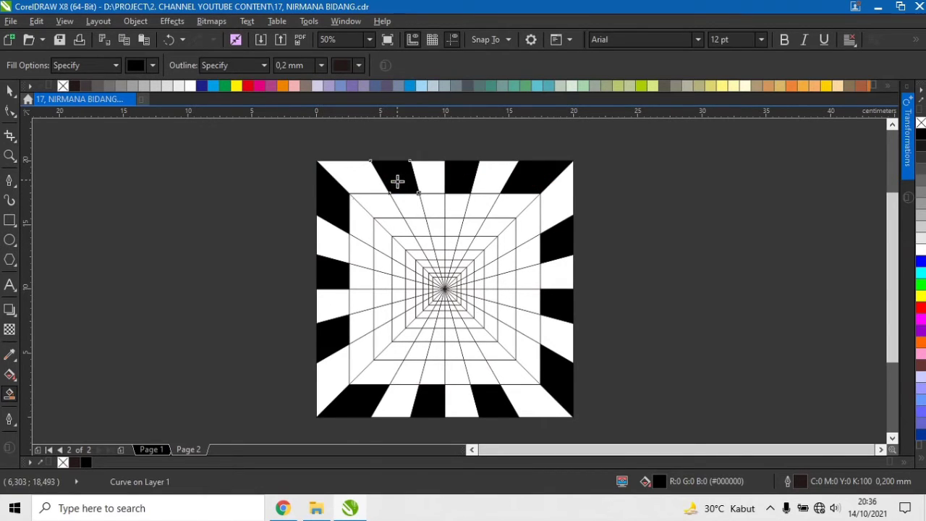
# Fill alternate cells of the second ring black, offset from the outermost ring's black cells to make a checkerboard.
pyautogui.click(379, 209)
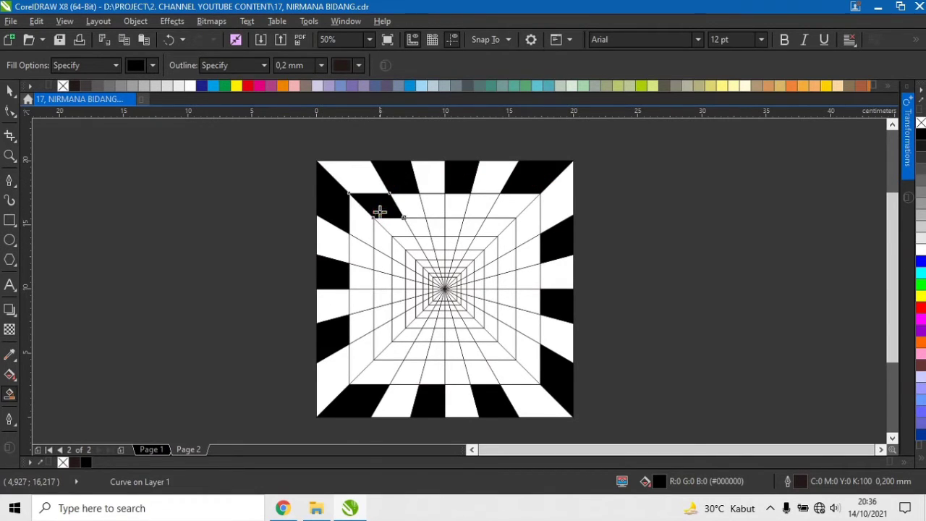
pyautogui.click(365, 252)
pyautogui.click(362, 306)
pyautogui.click(360, 355)
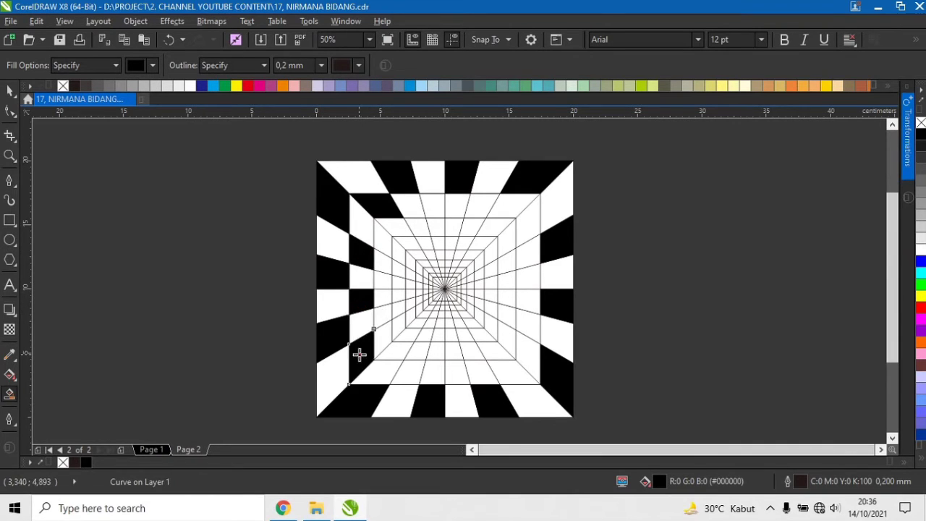
pyautogui.click(405, 378)
pyautogui.click(458, 373)
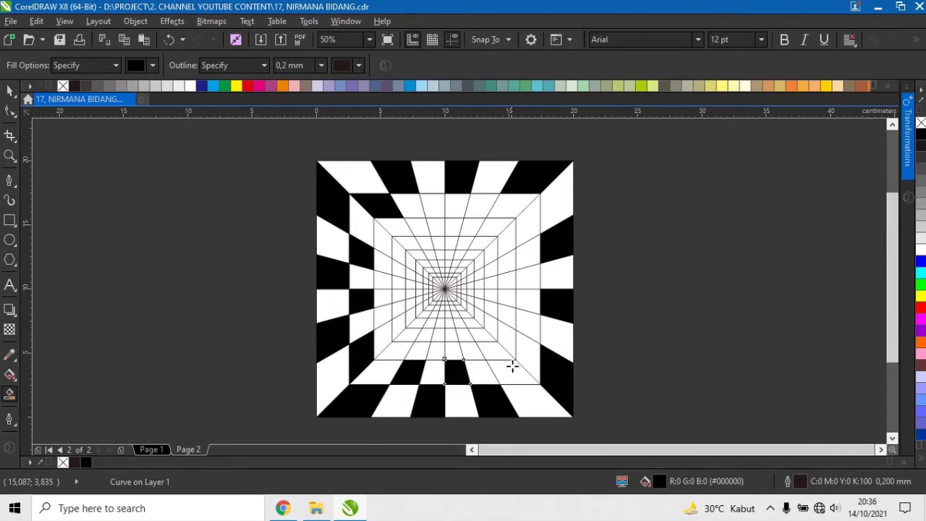
pyautogui.click(514, 366)
pyautogui.click(533, 322)
pyautogui.click(533, 282)
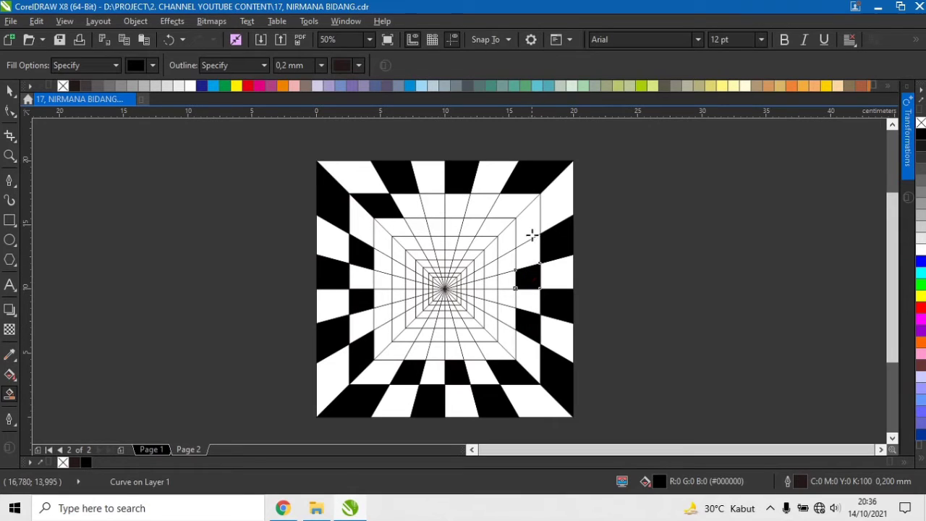
pyautogui.click(528, 224)
pyautogui.click(485, 207)
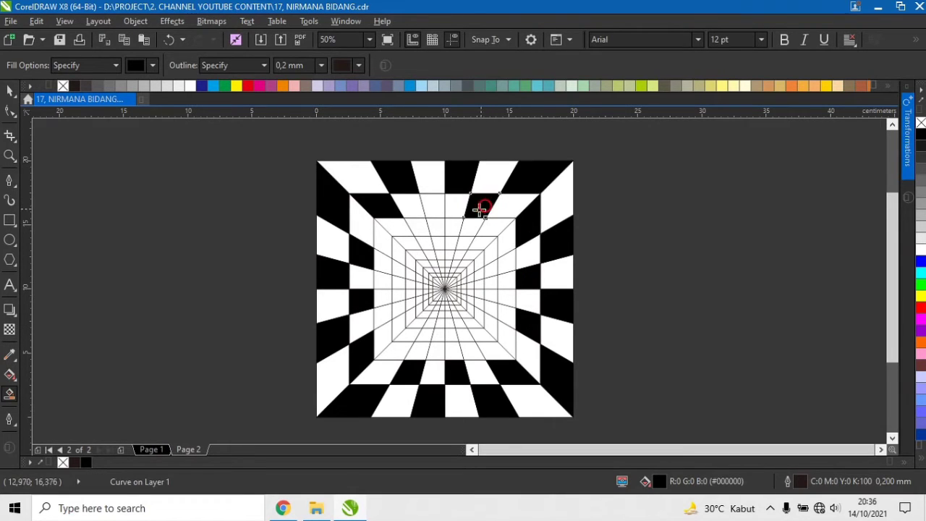
pyautogui.click(435, 208)
# Fill alternate cells of the third ring black, continuing the checkerboard against the second ring's black cells.
pyautogui.click(417, 229)
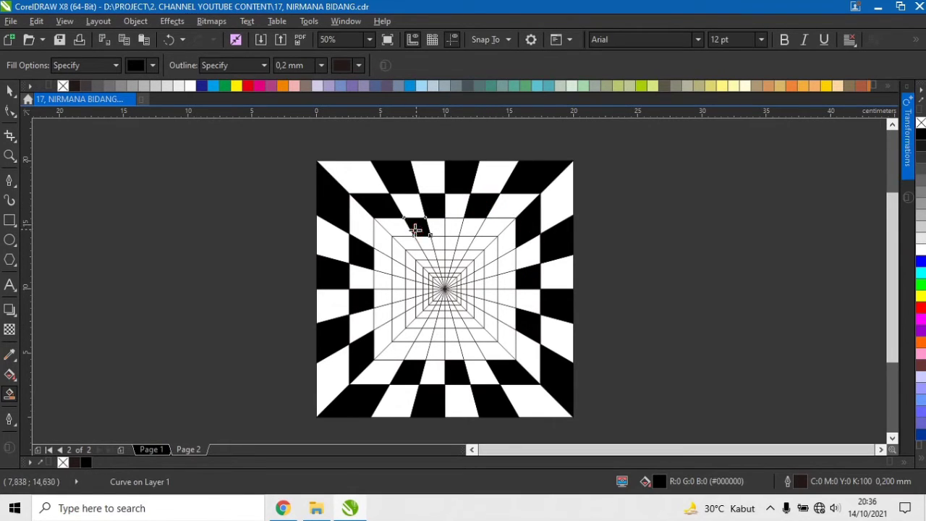
pyautogui.click(384, 244)
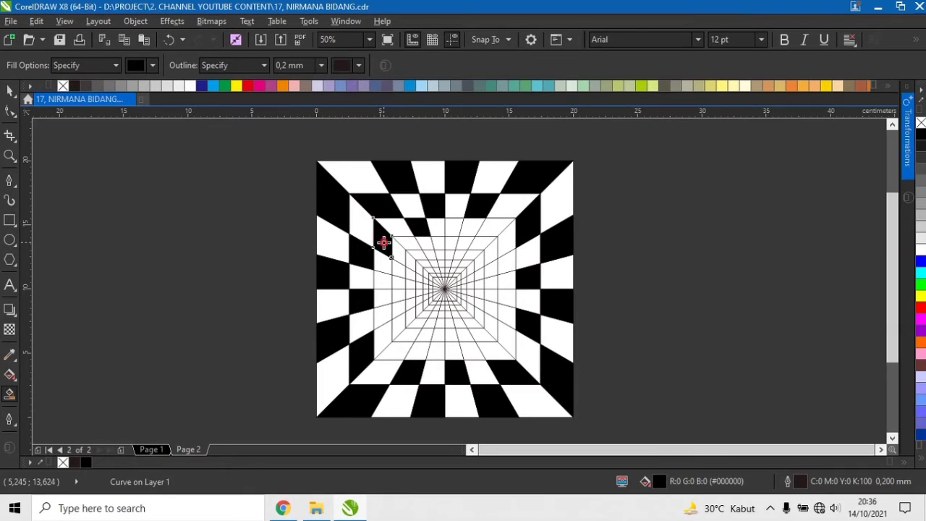
pyautogui.click(383, 281)
pyautogui.click(385, 316)
pyautogui.click(398, 347)
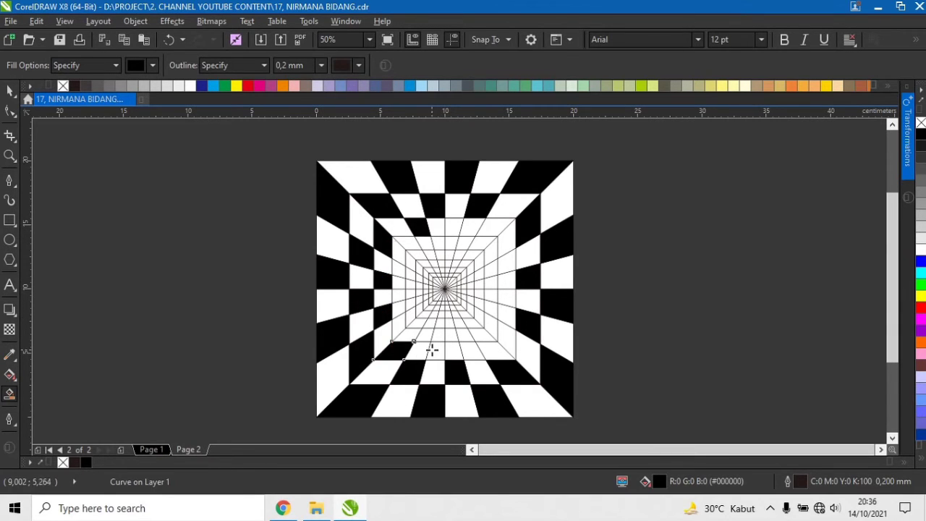
pyautogui.click(431, 351)
pyautogui.click(469, 350)
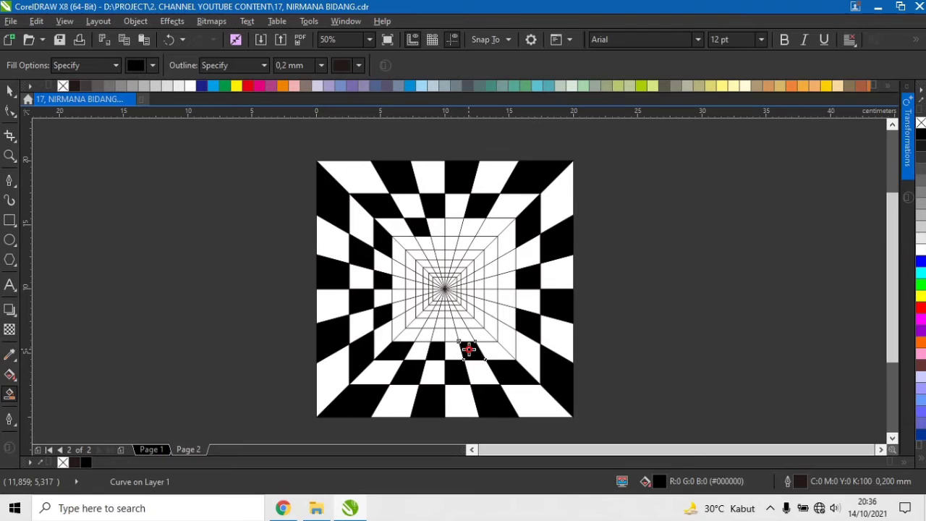
pyautogui.click(510, 332)
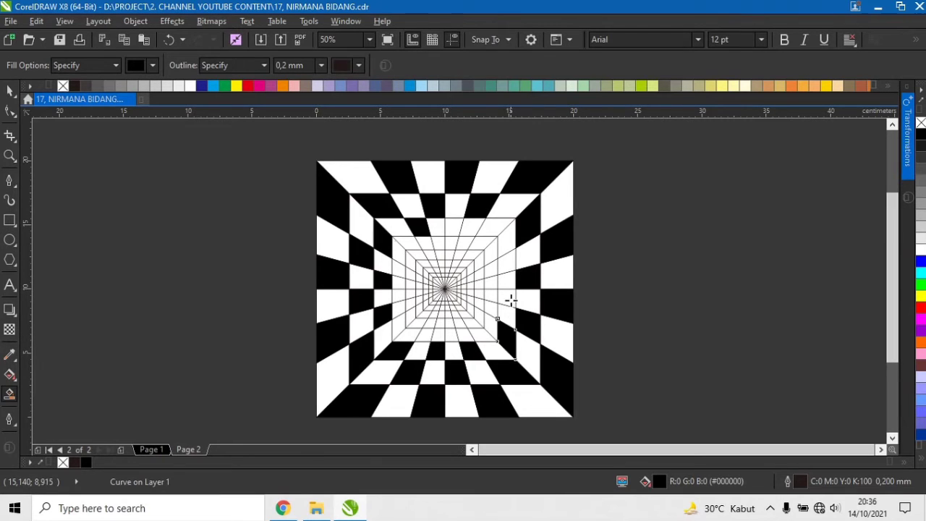
pyautogui.click(502, 266)
pyautogui.click(494, 227)
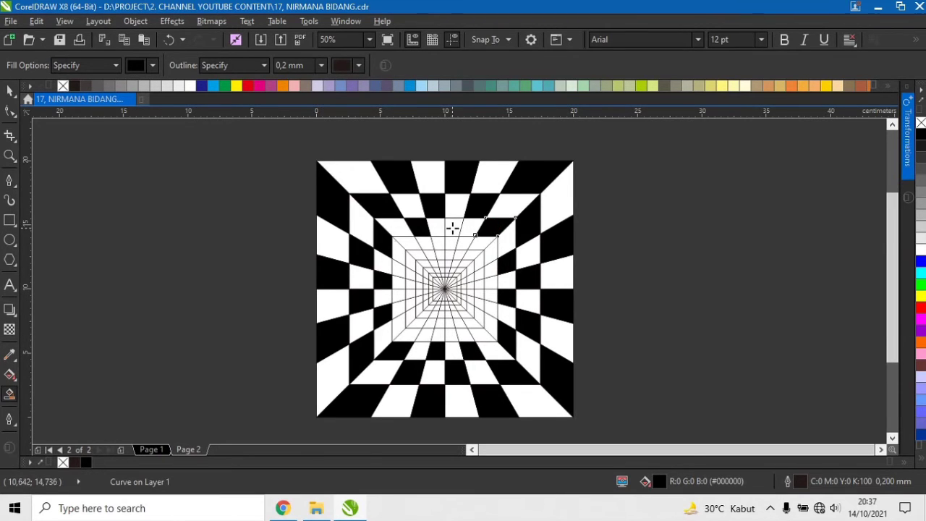
pyautogui.click(452, 228)
# Fill alternate cells around the fourth ring black, staggered against the third ring's black cells.
pyautogui.click(439, 244)
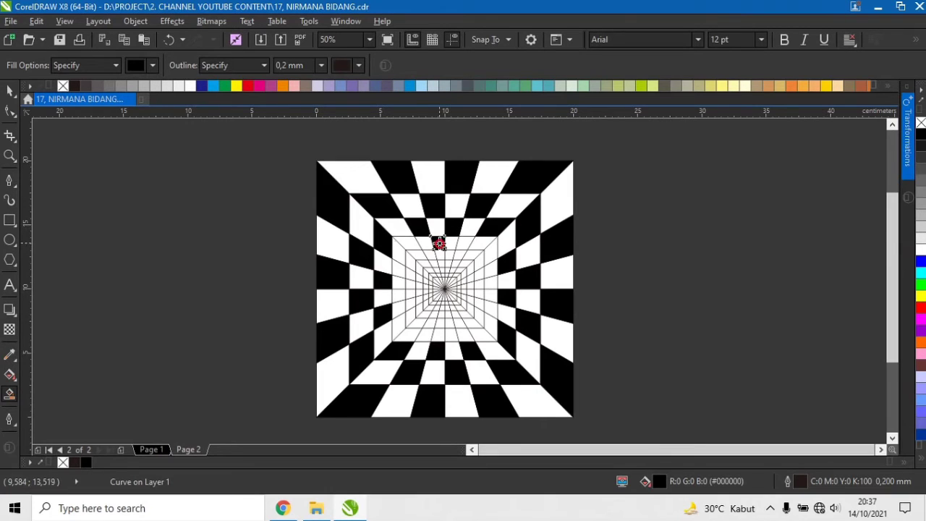
pyautogui.click(410, 246)
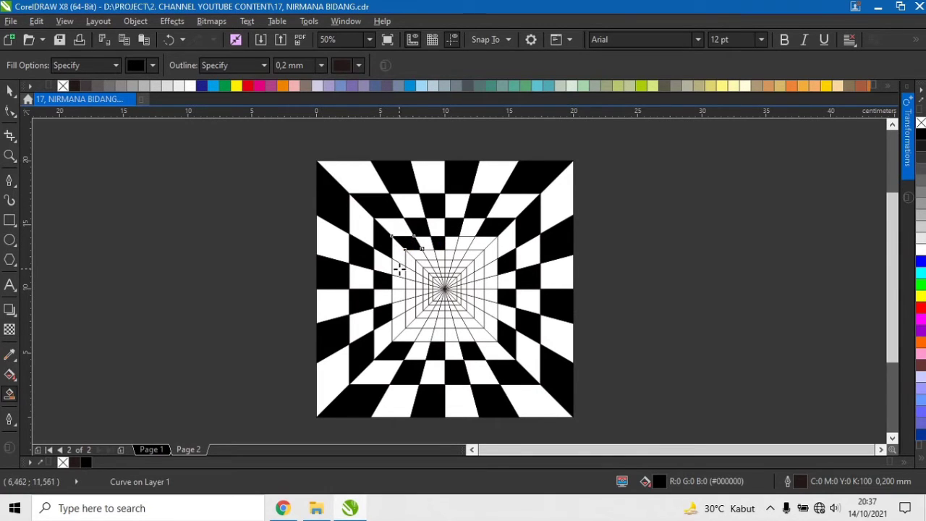
pyautogui.click(400, 268)
pyautogui.click(399, 294)
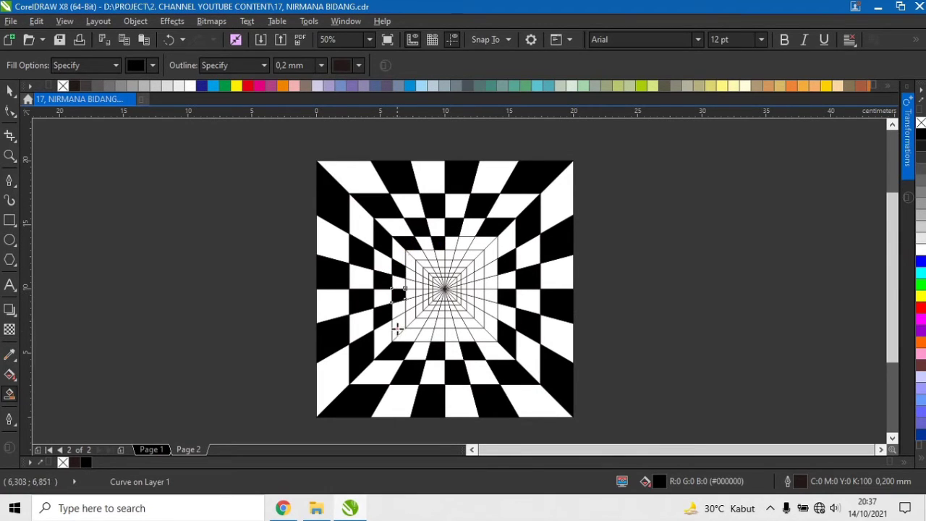
pyautogui.click(397, 328)
pyautogui.click(424, 333)
pyautogui.click(449, 334)
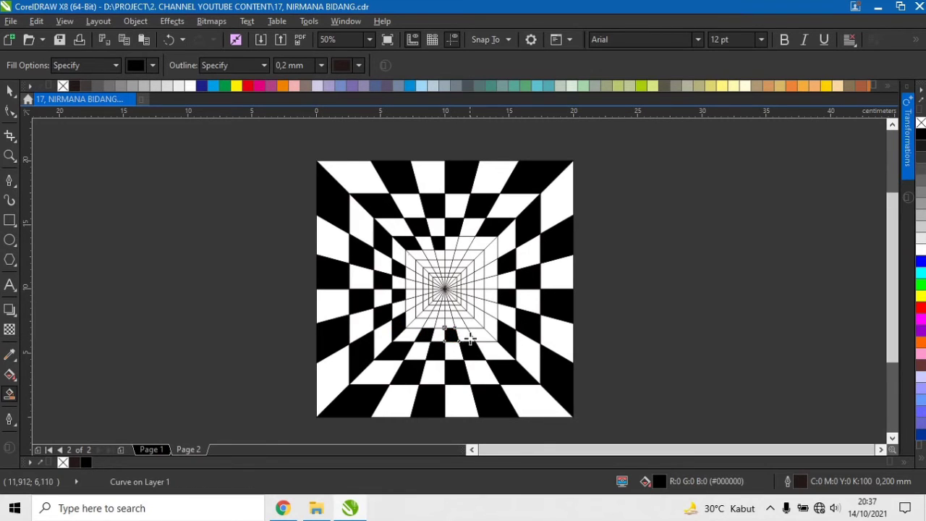
pyautogui.click(481, 333)
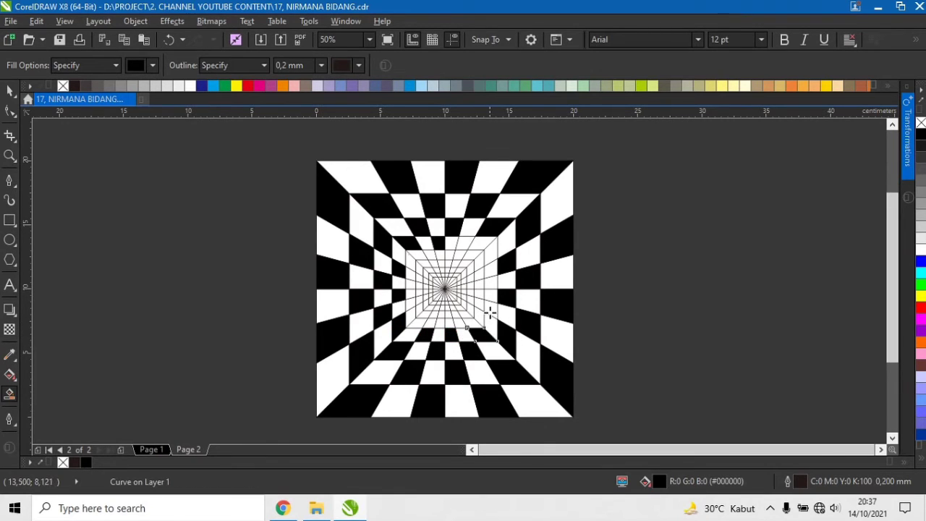
pyautogui.click(489, 253)
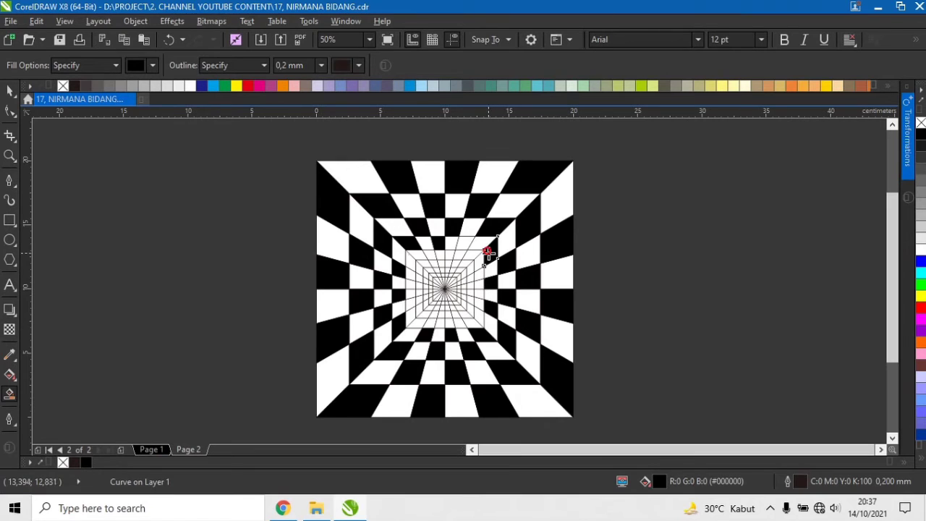
# Fill alternate cells of the fifth ring black, staggered against the fourth ring, all the way around its four sides.
pyautogui.scroll(2, 470, 269)
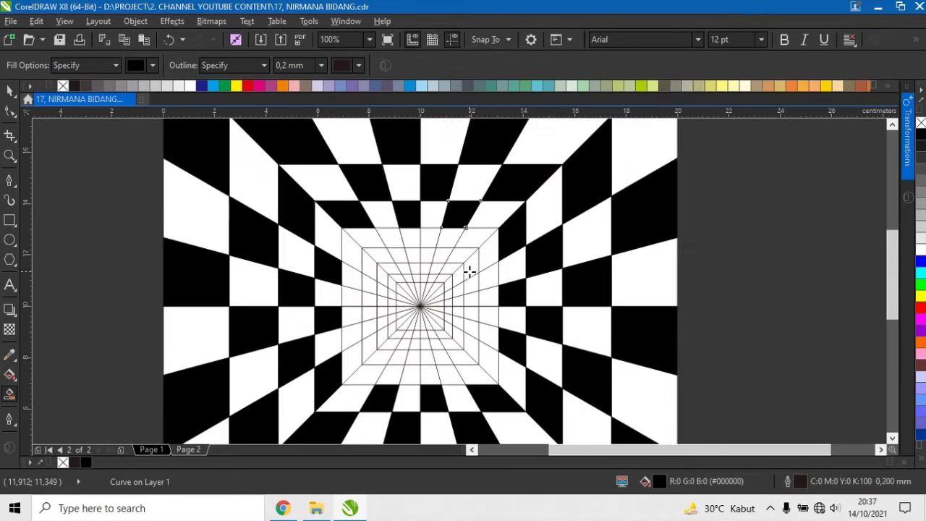
pyautogui.click(389, 240)
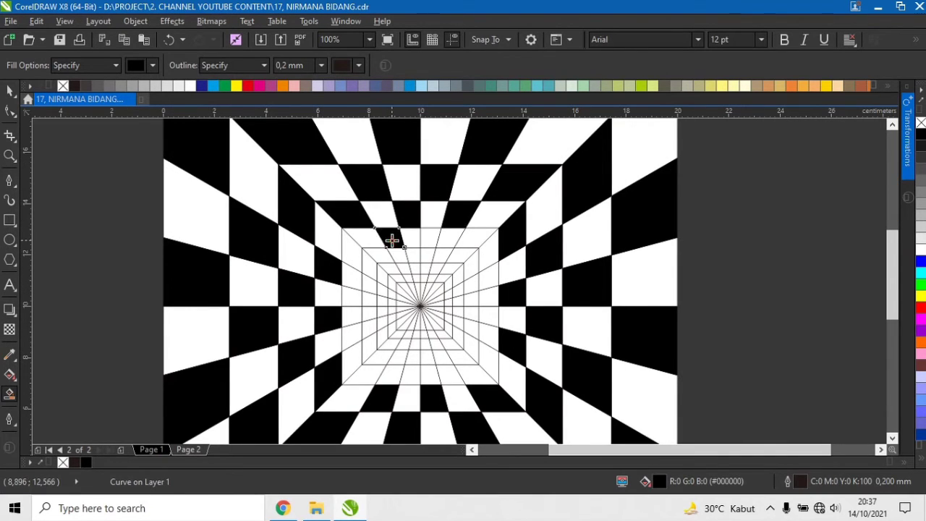
pyautogui.click(355, 260)
pyautogui.click(356, 300)
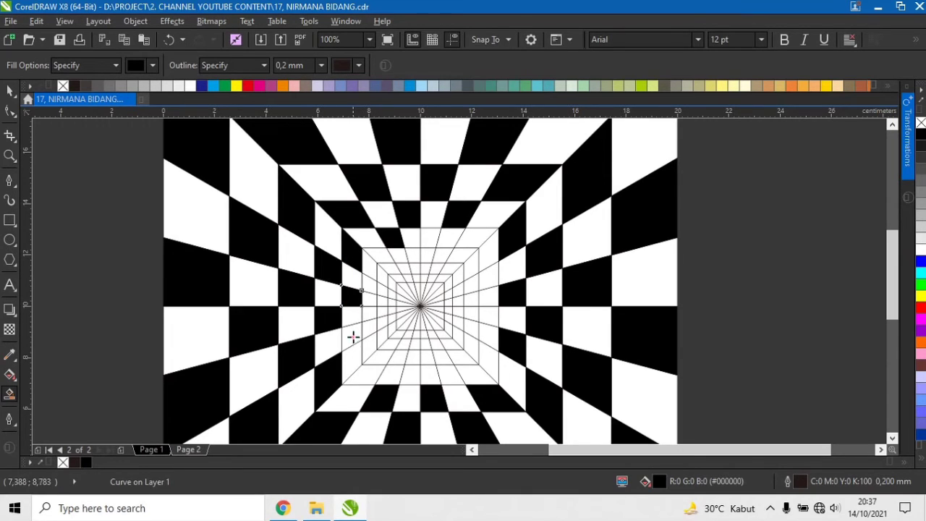
pyautogui.click(352, 337)
pyautogui.click(366, 375)
pyautogui.click(410, 374)
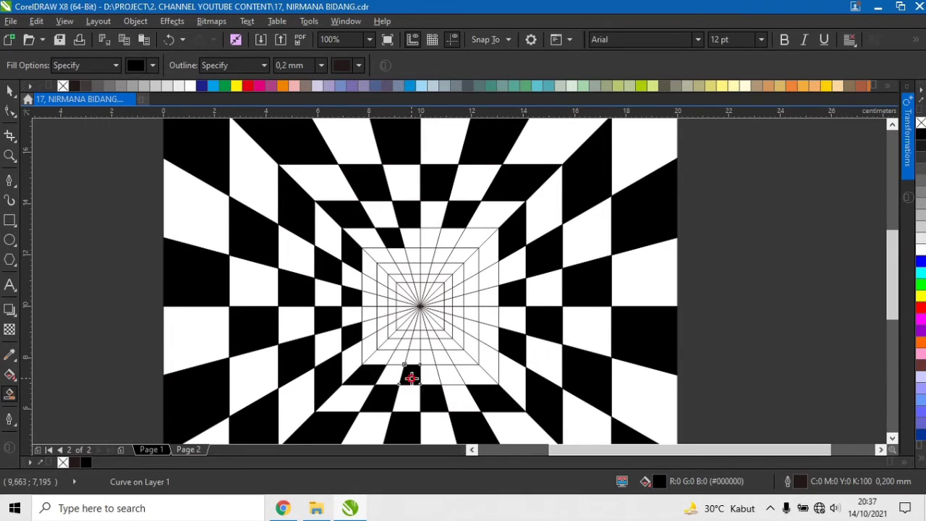
pyautogui.click(447, 377)
pyautogui.click(485, 357)
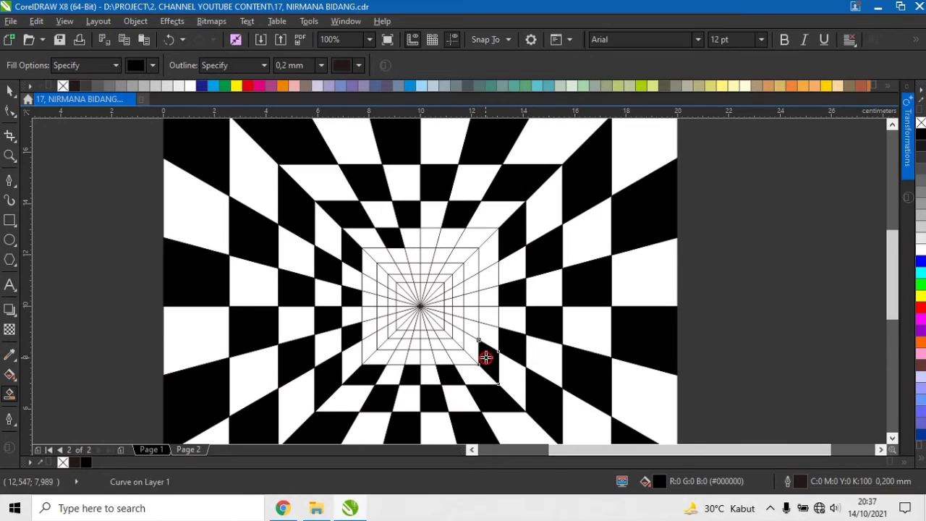
pyautogui.click(487, 312)
pyautogui.click(487, 276)
pyautogui.click(472, 233)
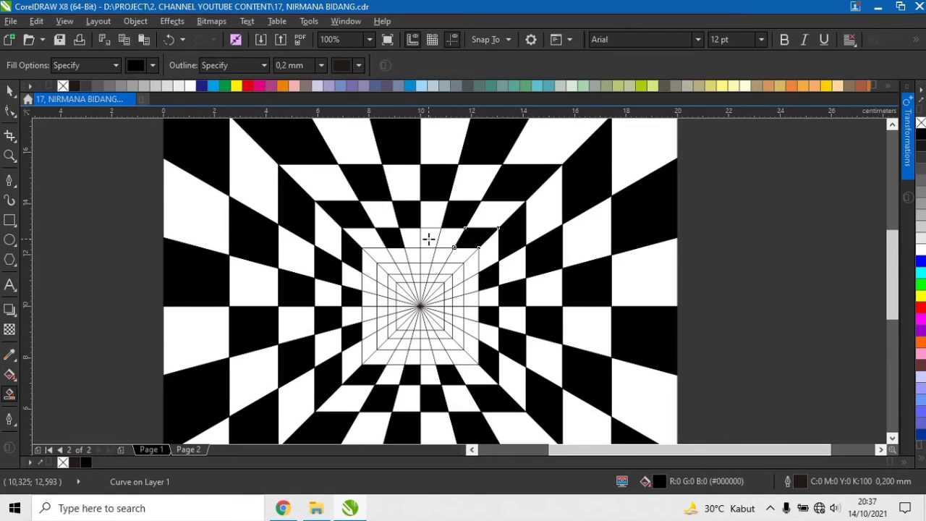
pyautogui.click(429, 239)
# Fill alternate cells of the sixth ring black, offset from the fifth ring's black cells to extend the checkerboard inward.
pyautogui.click(413, 255)
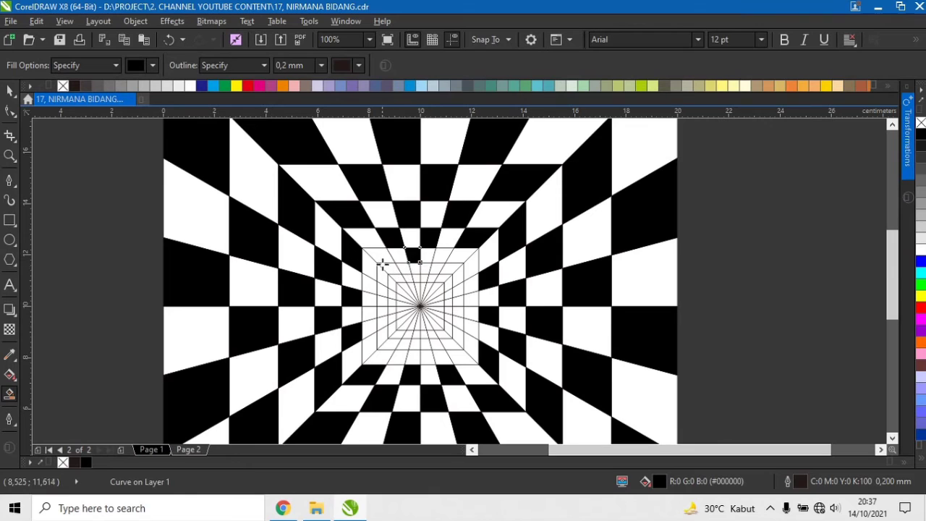
pyautogui.click(370, 261)
pyautogui.click(370, 273)
pyautogui.click(370, 288)
pyautogui.click(371, 314)
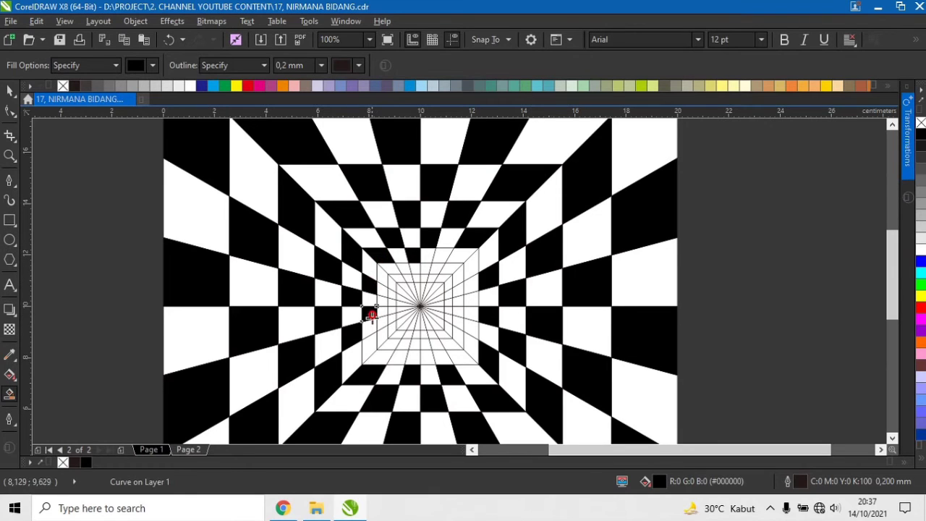
pyautogui.click(372, 346)
pyautogui.click(401, 357)
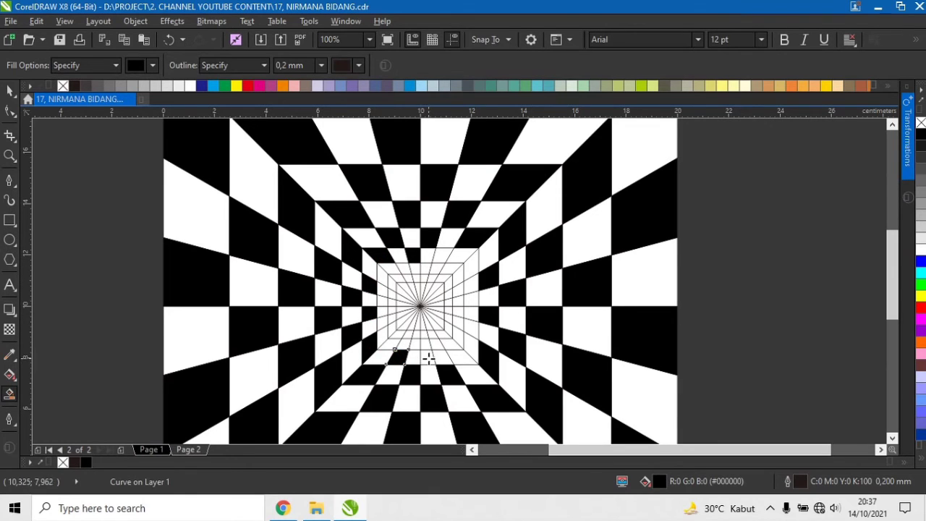
pyautogui.click(429, 358)
pyautogui.click(453, 355)
pyautogui.click(472, 326)
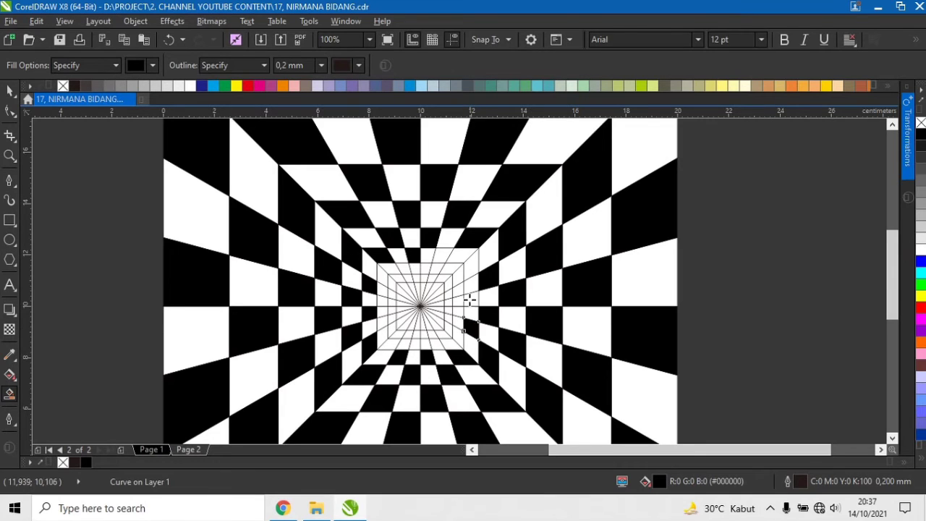
pyautogui.click(470, 298)
pyautogui.click(465, 268)
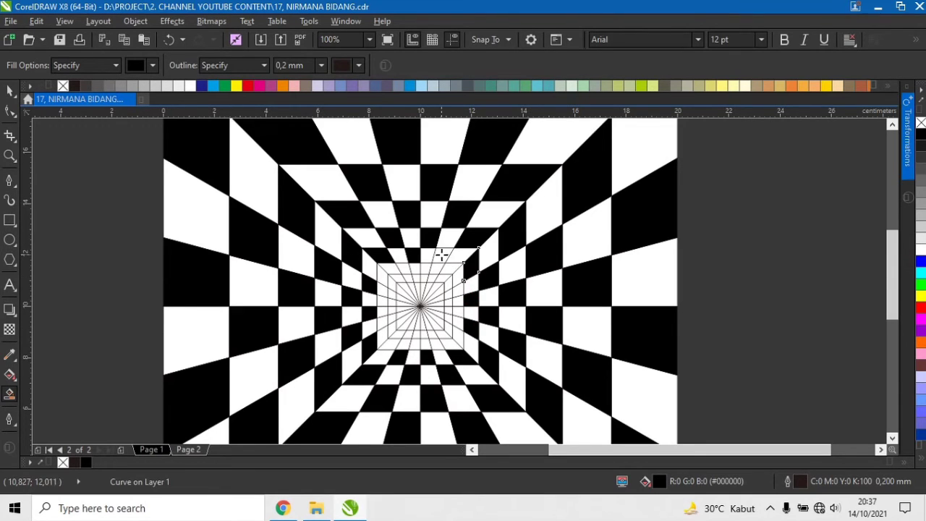
pyautogui.click(441, 255)
# Fill alternate cells of the seventh ring black on all four sides, staggered against the sixth ring's black cells.
pyautogui.click(426, 269)
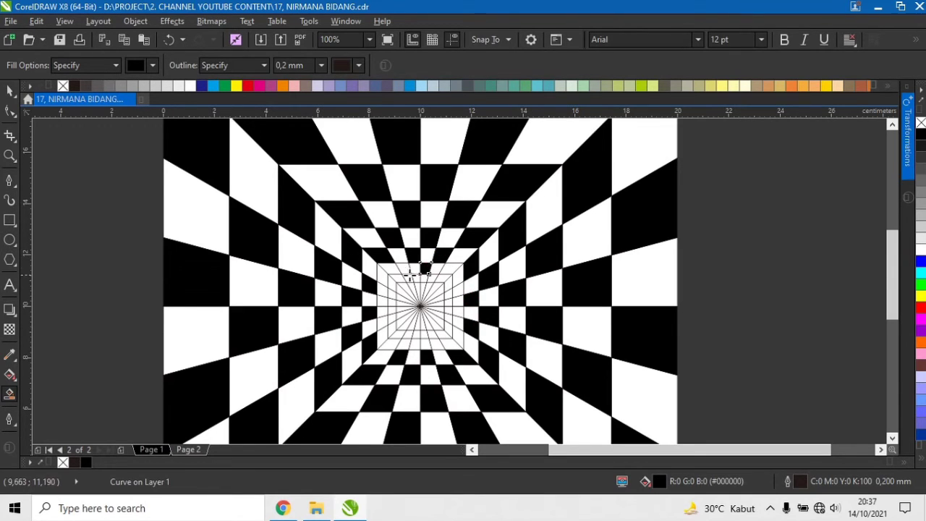
pyautogui.click(403, 268)
pyautogui.click(381, 298)
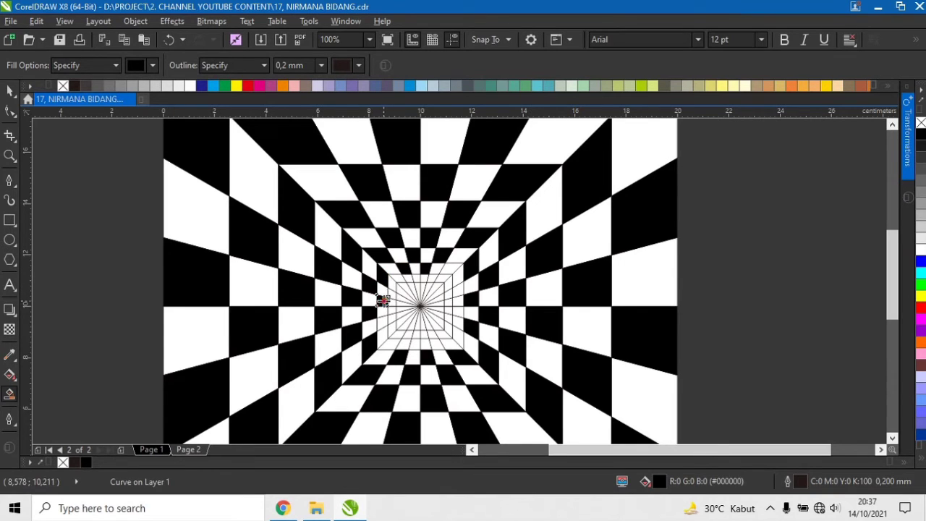
pyautogui.click(384, 322)
pyautogui.click(398, 347)
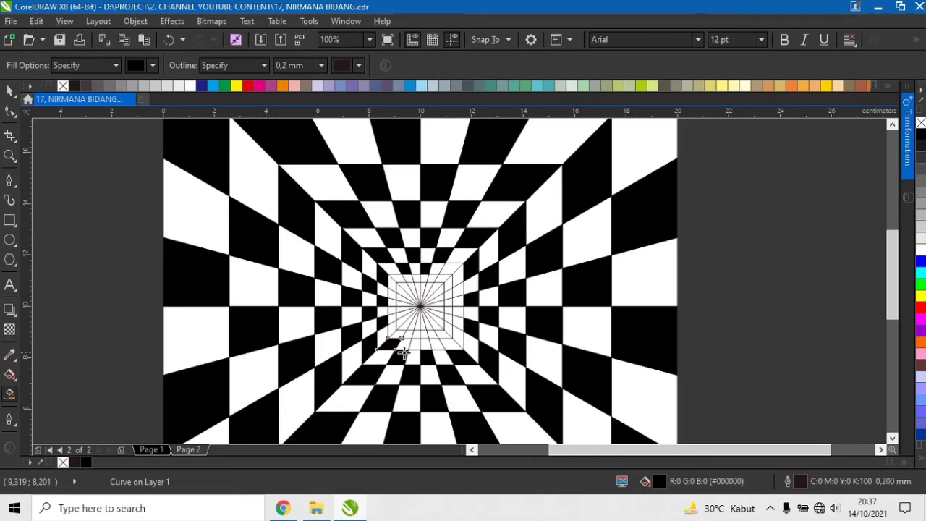
pyautogui.click(434, 343)
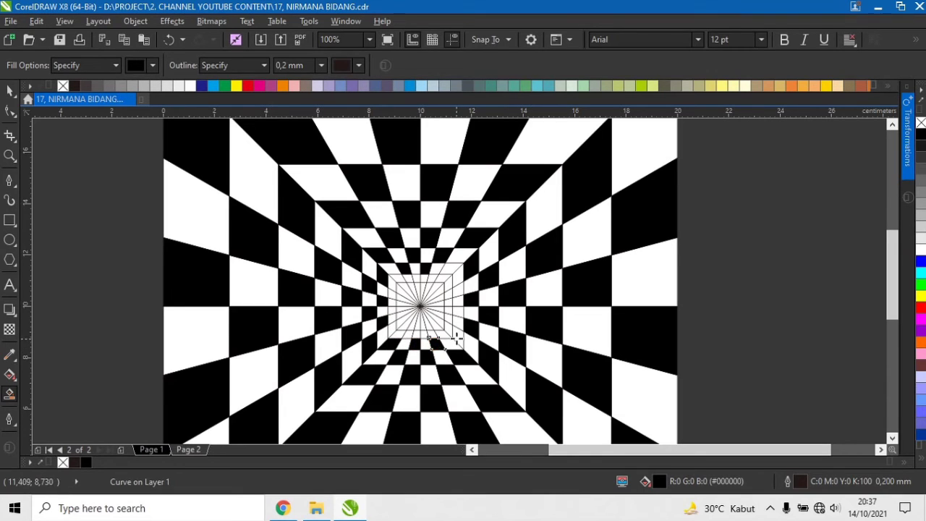
pyautogui.click(457, 334)
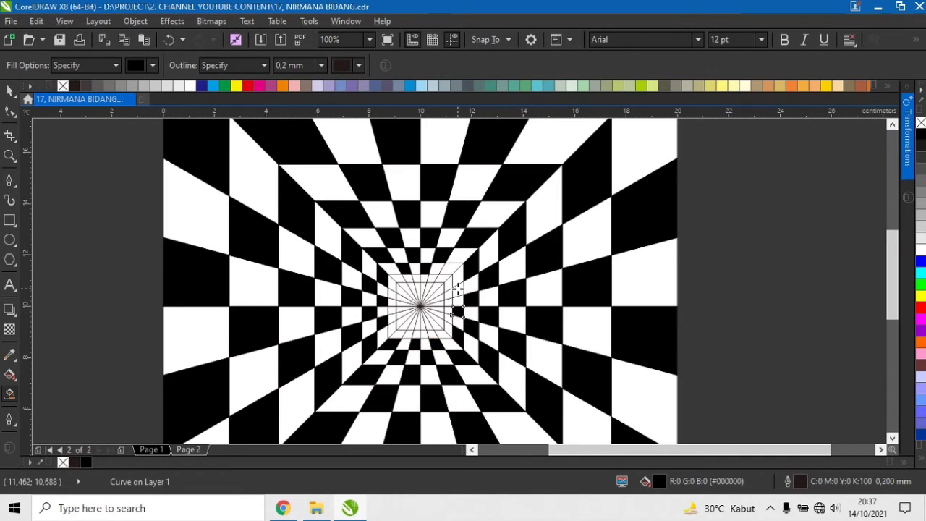
pyautogui.click(453, 289)
pyautogui.click(447, 269)
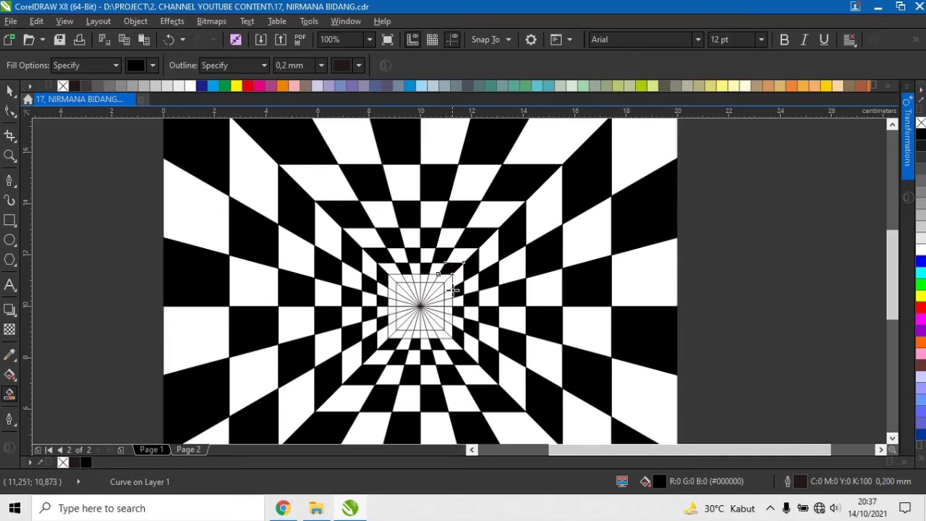
# Fill alternate cells of the eighth ring, just outside the central square, black and offset from the seventh ring's black cells.
pyautogui.scroll(2, 434, 293)
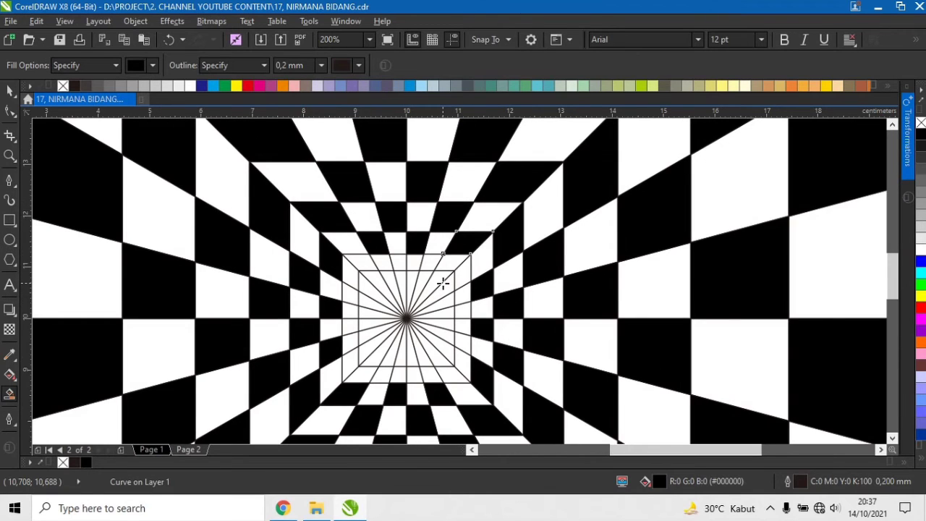
pyautogui.click(398, 262)
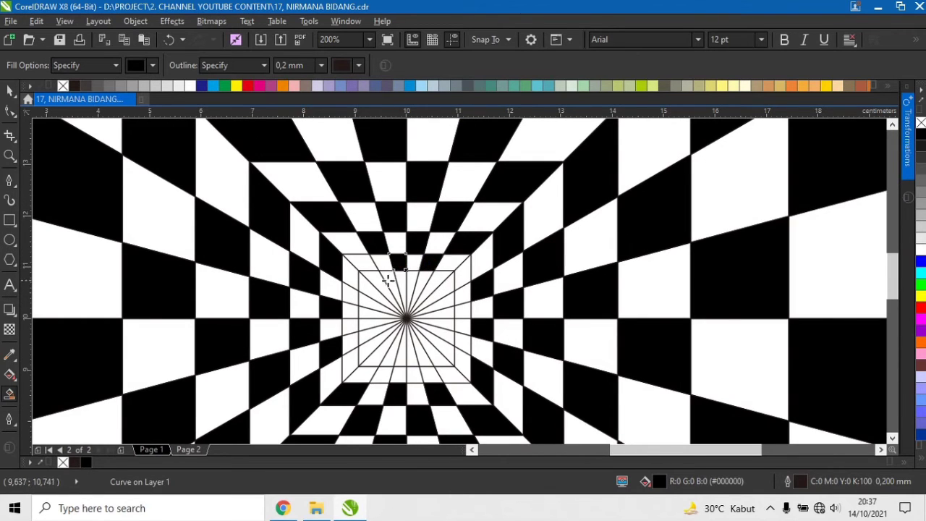
pyautogui.click(364, 263)
pyautogui.click(350, 269)
pyautogui.click(352, 293)
pyautogui.click(351, 325)
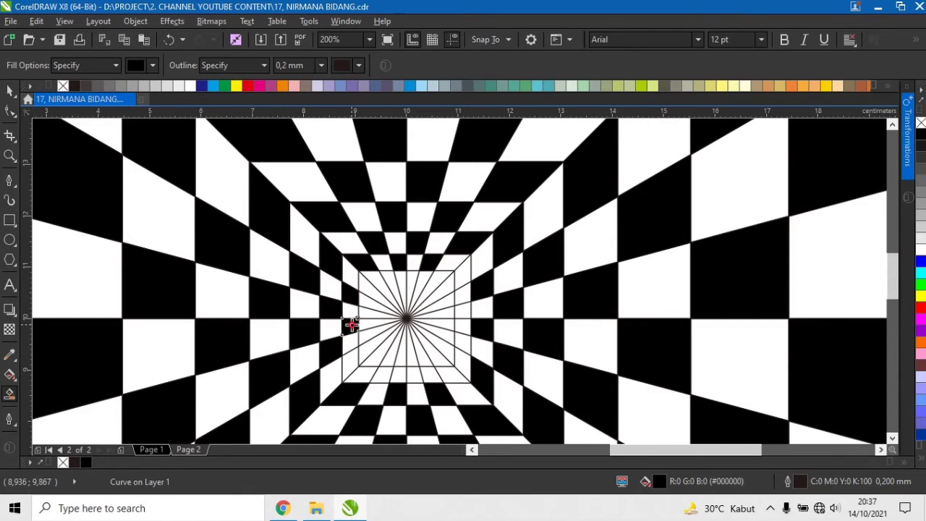
pyautogui.click(352, 363)
pyautogui.click(383, 375)
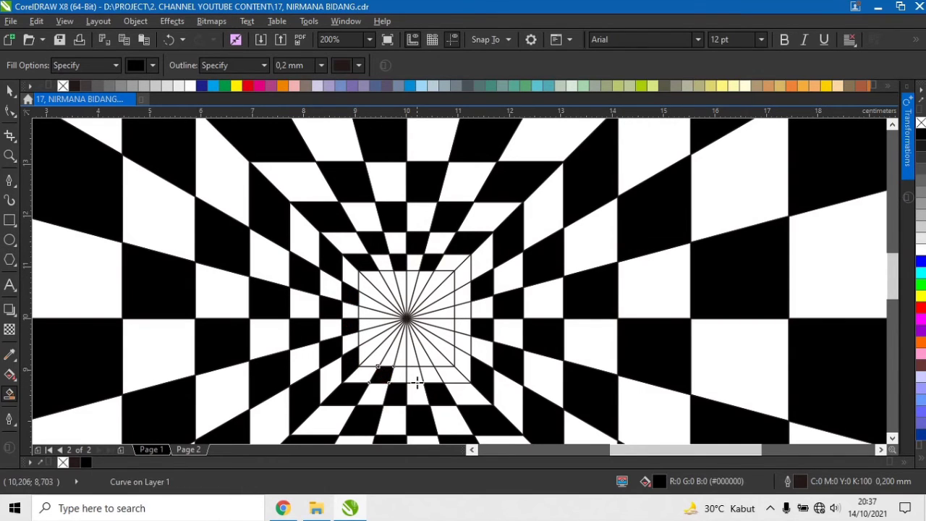
pyautogui.click(416, 376)
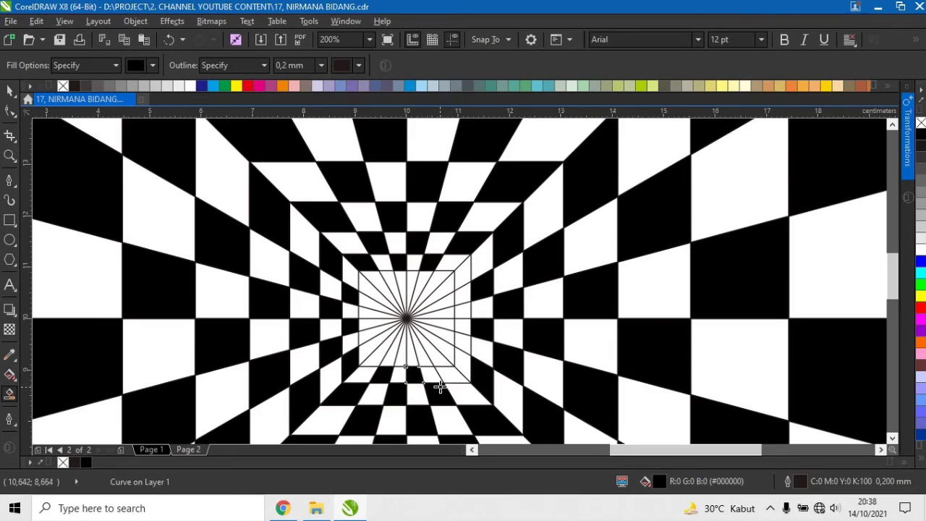
pyautogui.click(450, 374)
pyautogui.click(465, 346)
pyautogui.click(463, 311)
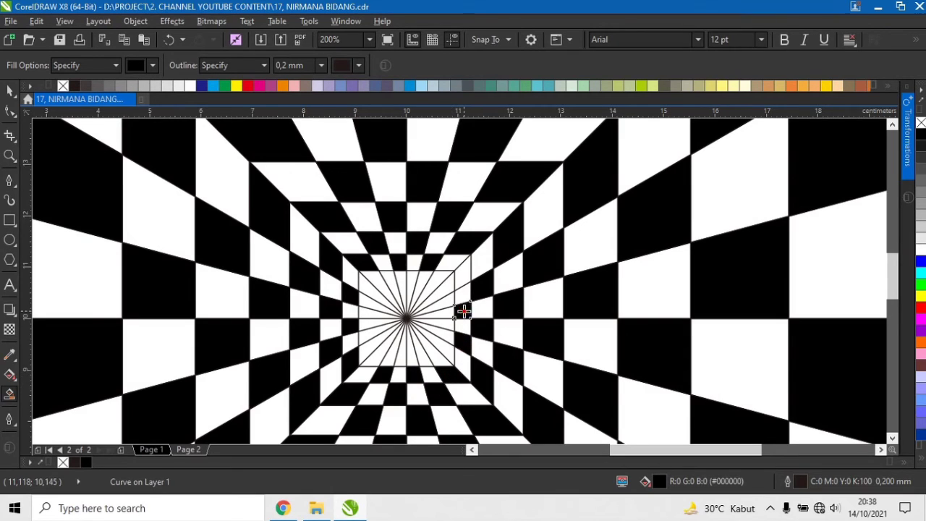
pyautogui.click(460, 285)
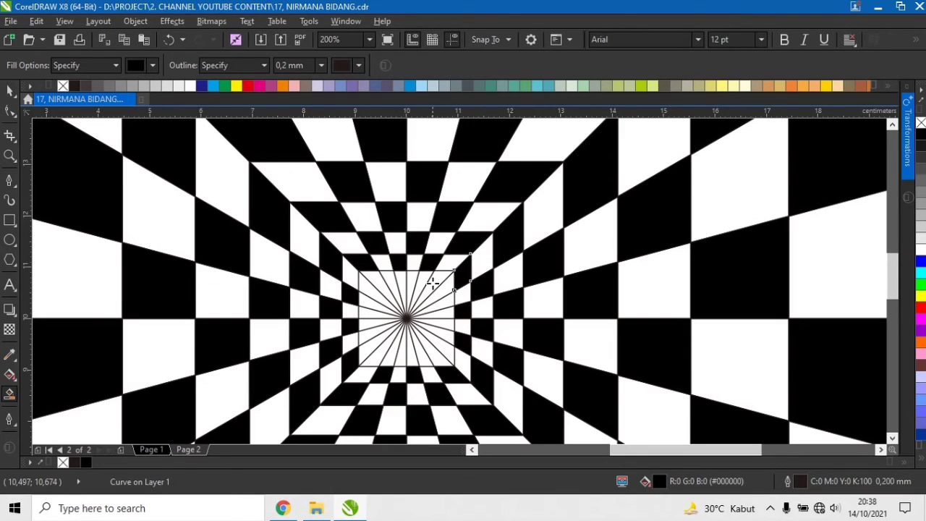
# Fill alternate triangular wedges inside the central square black, staggered against the eighth ring's black cells.
pyautogui.click(434, 285)
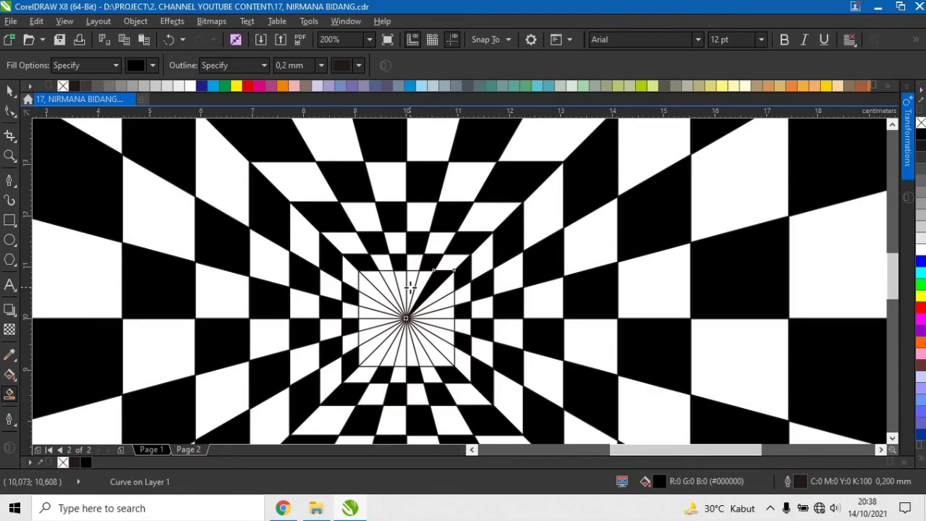
pyautogui.click(410, 286)
pyautogui.click(392, 292)
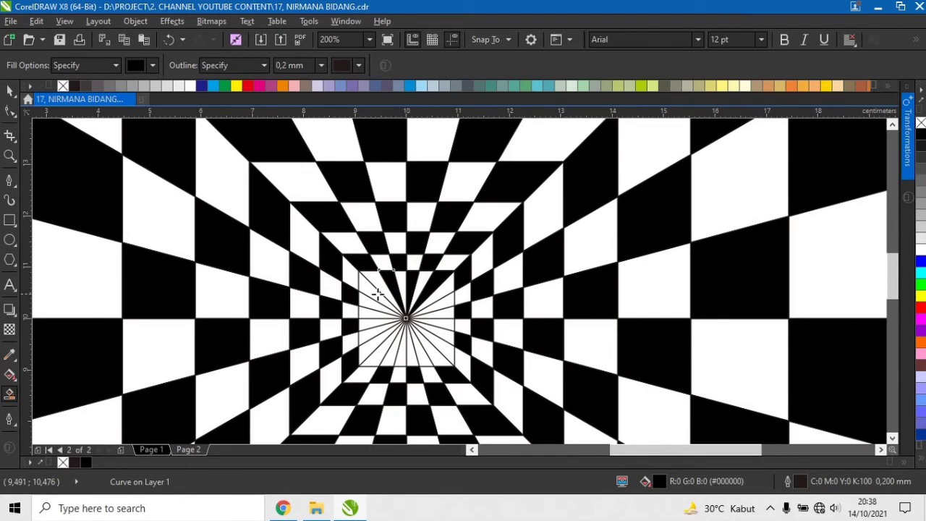
pyautogui.click(376, 294)
pyautogui.click(368, 315)
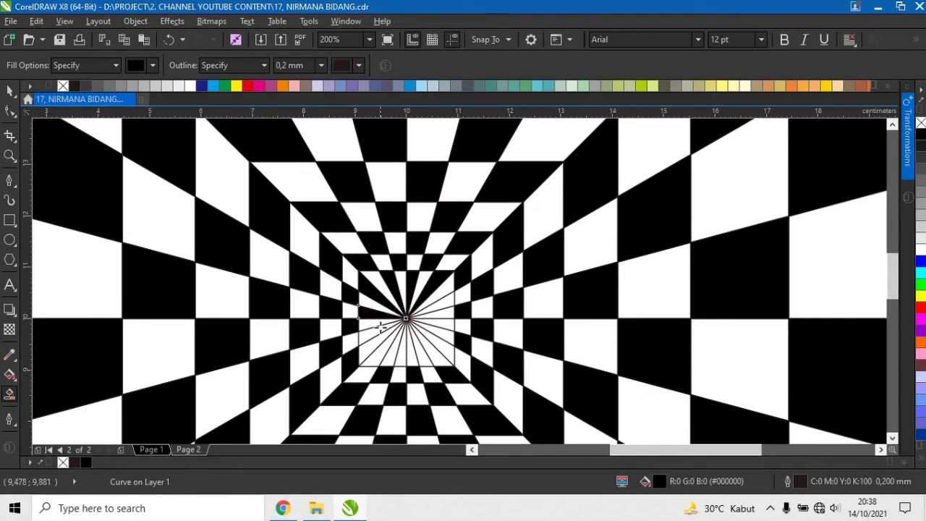
pyautogui.click(369, 337)
pyautogui.click(377, 356)
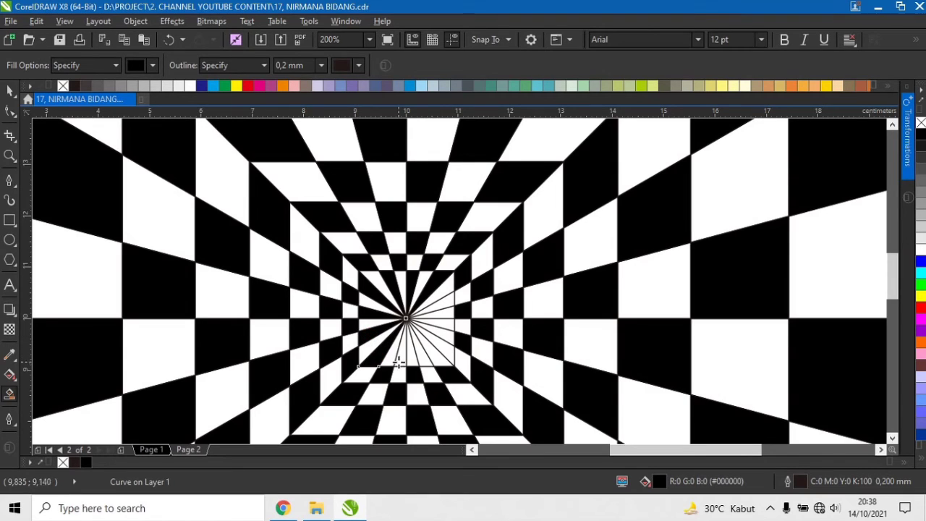
pyautogui.click(403, 360)
pyautogui.click(427, 353)
pyautogui.click(443, 345)
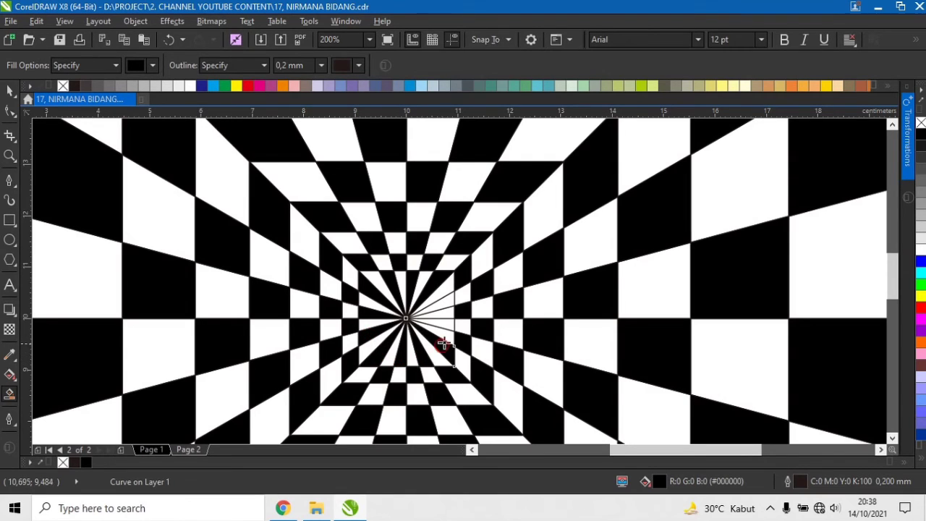
pyautogui.click(449, 320)
pyautogui.click(447, 302)
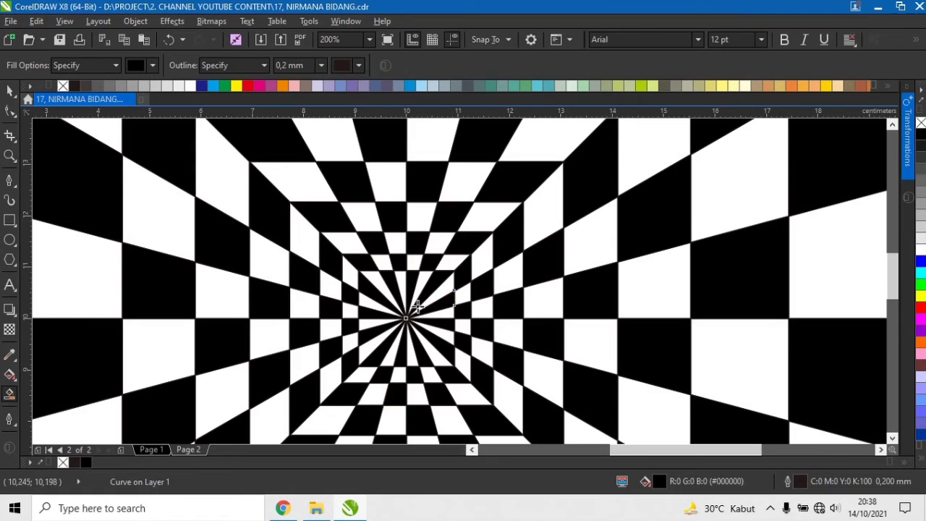
# Leave the Smart Fill tool, deselect everything and look over the whole checkerboard pattern.
pyautogui.scroll(-1, 419, 307)
pyautogui.scroll(-1, 416, 300)
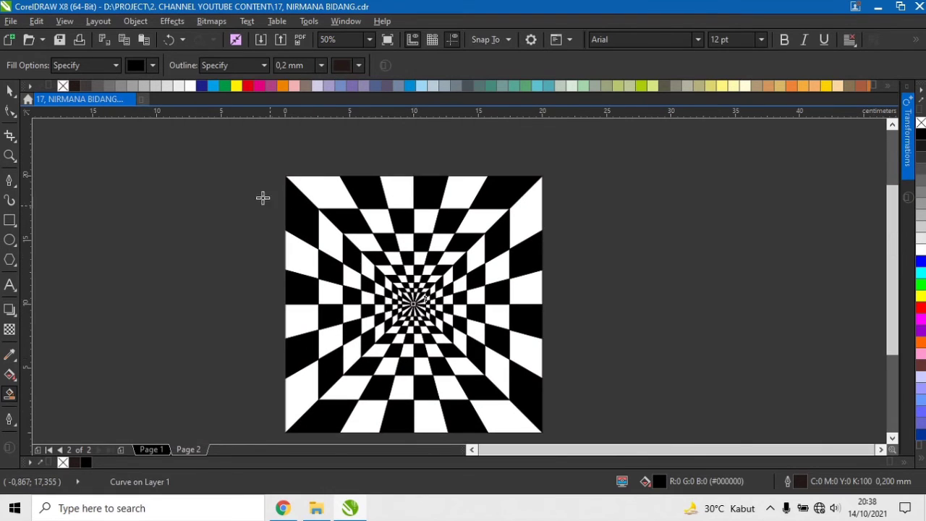
pyautogui.click(10, 90)
pyautogui.click(69, 183)
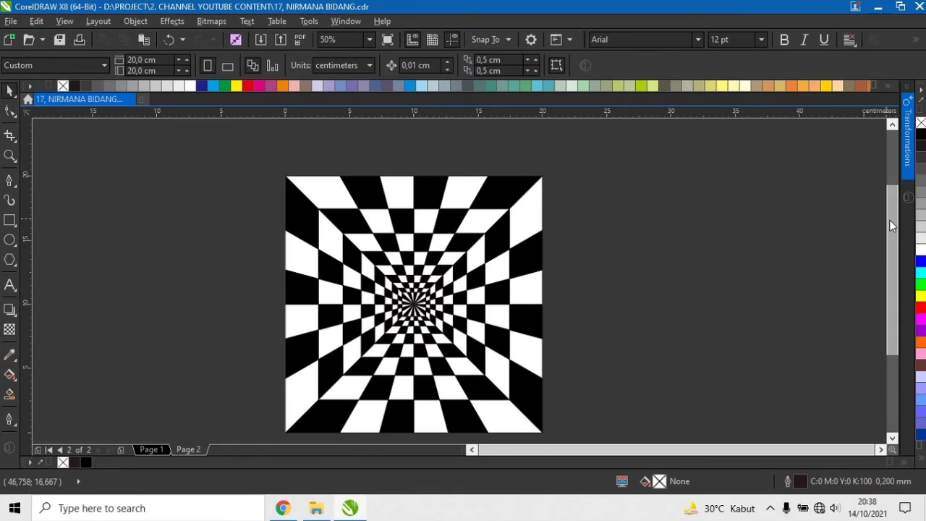
pyautogui.moveTo(894, 225); pyautogui.dragTo(904, 239)
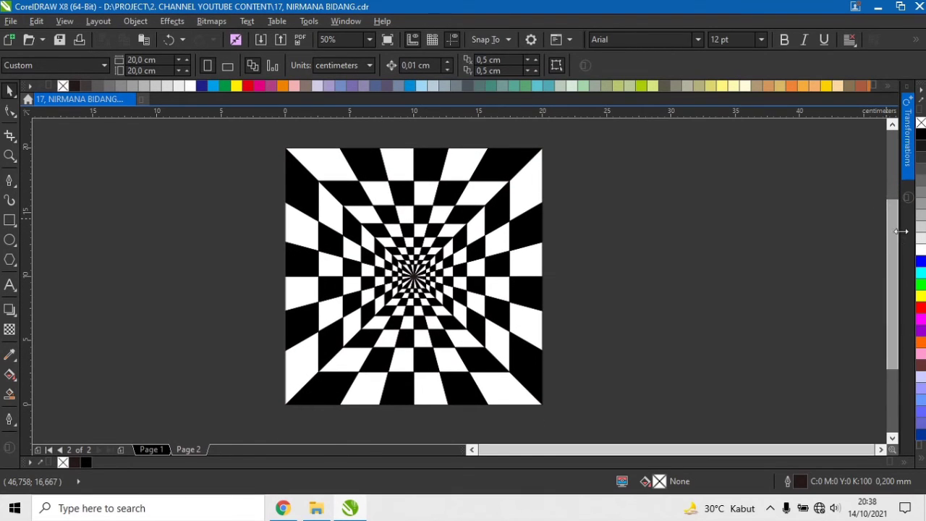
pyautogui.scroll(1, 406, 187)
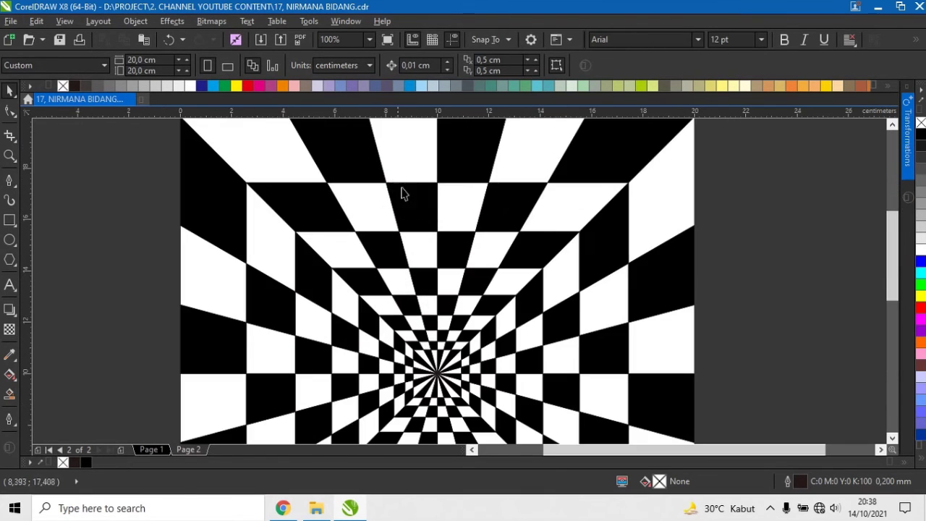